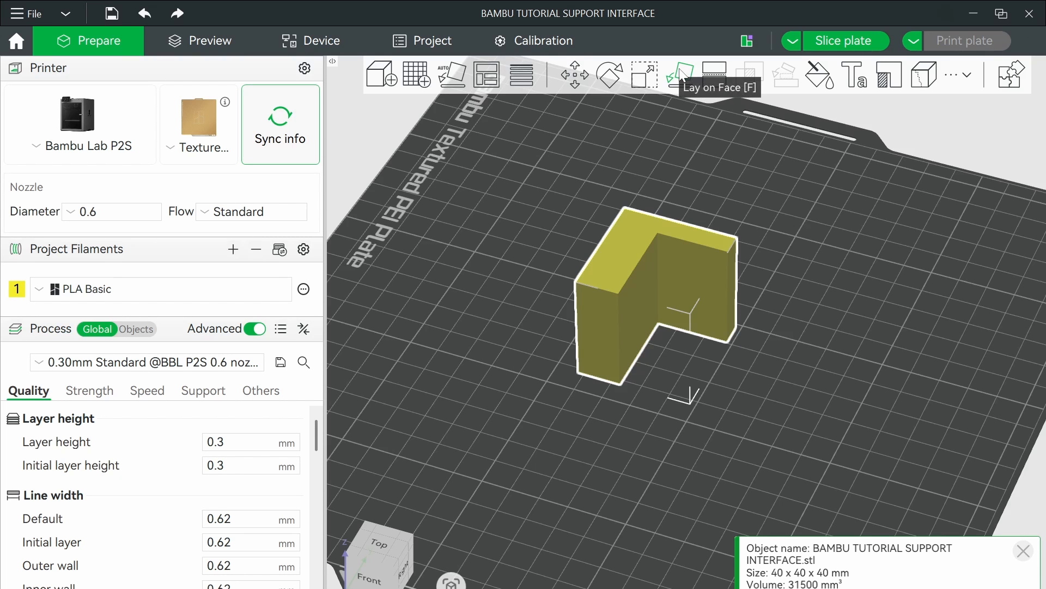
Lay the L-shaped part on the narrow end face of one leg so the other leg overhangs the plate
{"action": "left_click", "coordinate": [681, 76]}
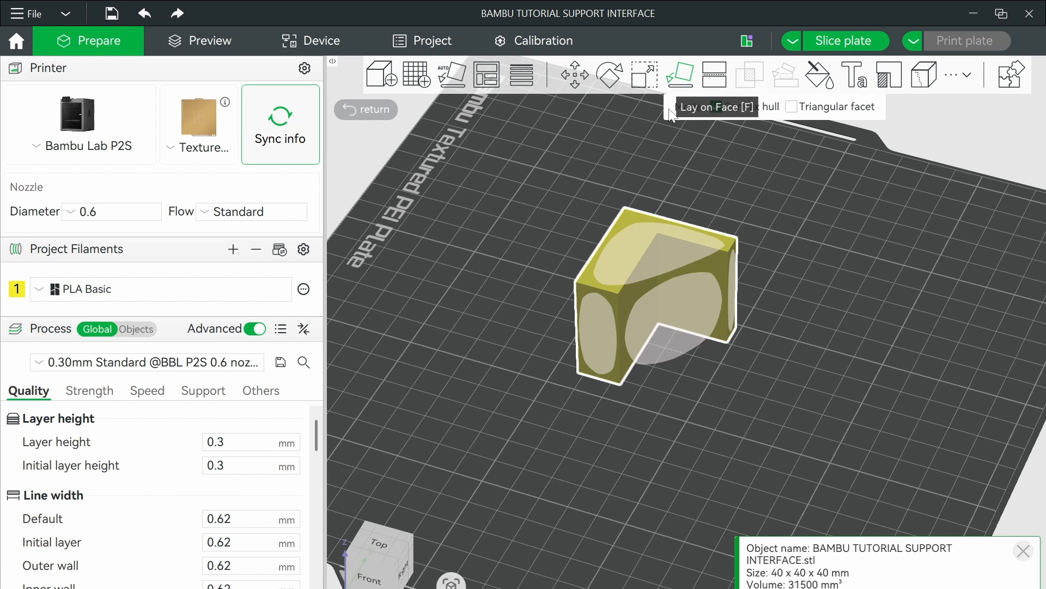
{"action": "left_click", "coordinate": [597, 329]}
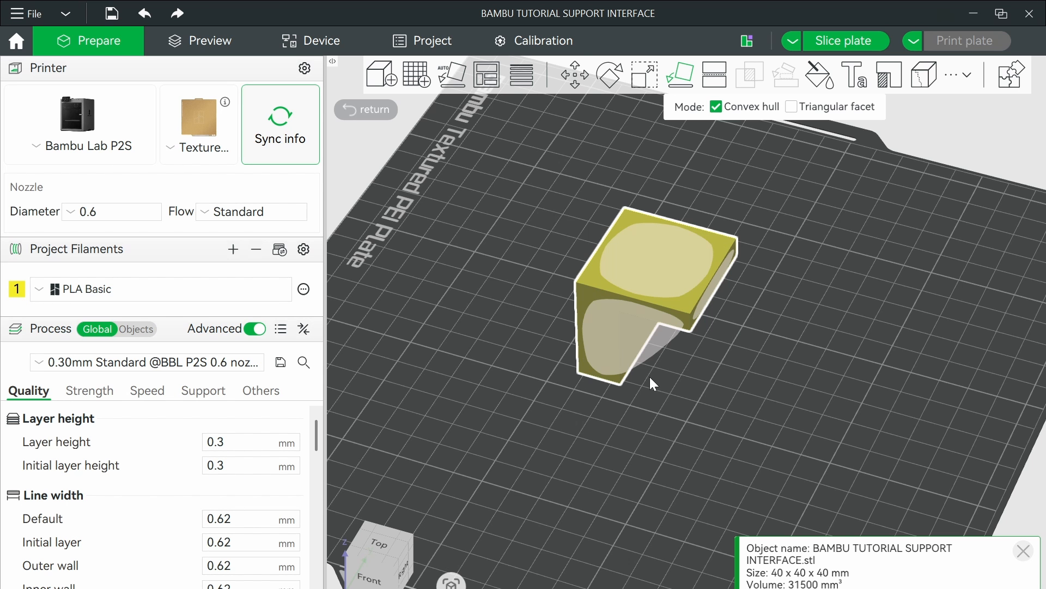
{"action": "left_click", "coordinate": [682, 428]}
{"action": "mouse_move", "coordinate": [659, 443]}
{"action": "left_mouse_down"}
{"action": "mouse_move", "coordinate": [652, 430]}
{"action": "mouse_move", "coordinate": [630, 427]}
{"action": "mouse_move", "coordinate": [655, 437]}
{"action": "left_mouse_up"}
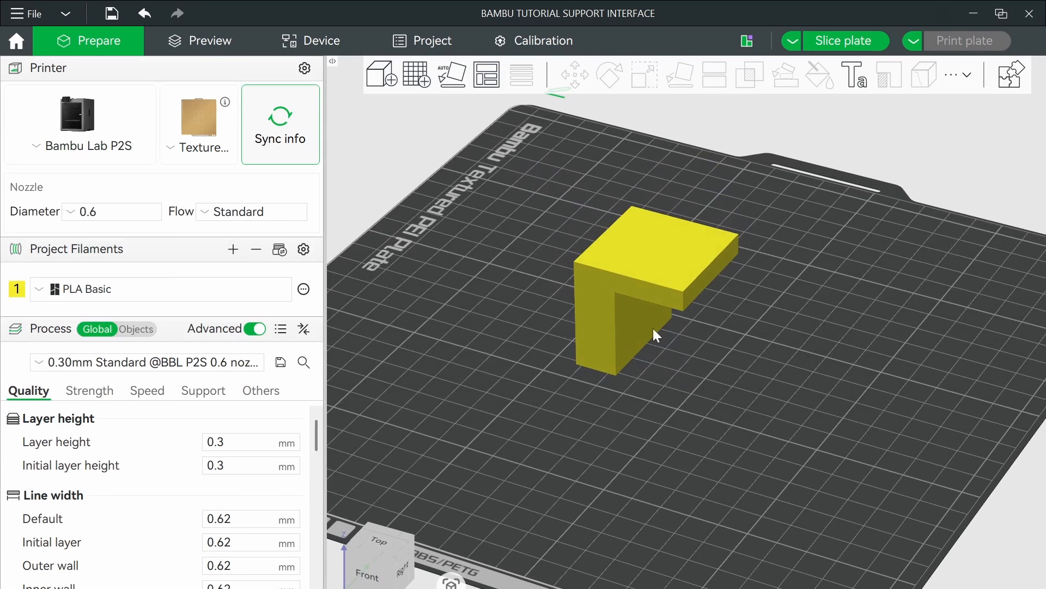
{"action": "scroll", "coordinate": [647, 289], "scroll_direction": "up", "scroll_amount": 3}
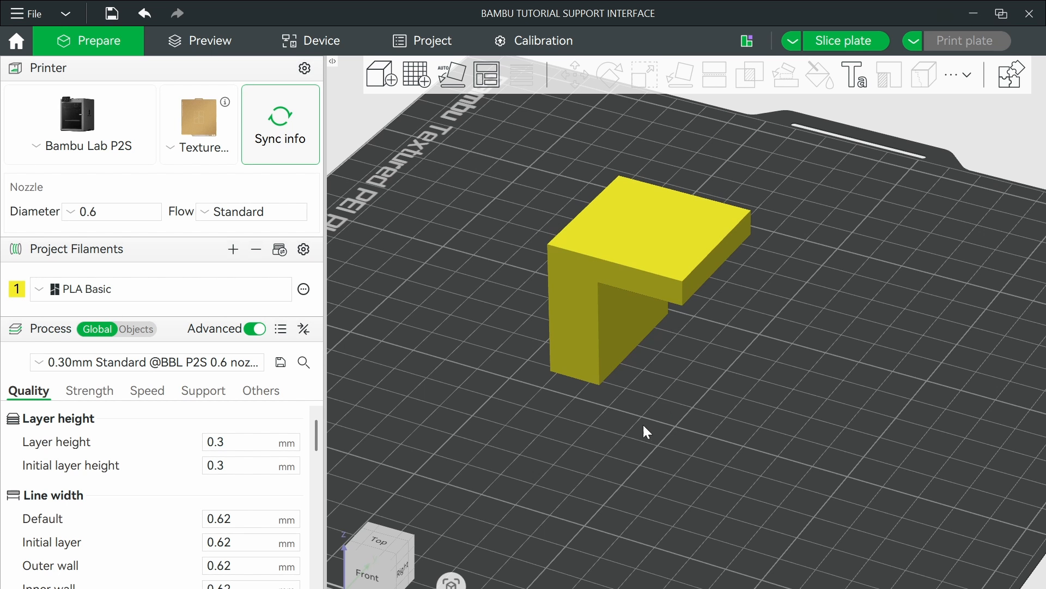
{"action": "left_click_drag", "start_coordinate": [643, 425], "coordinate": [634, 403]}
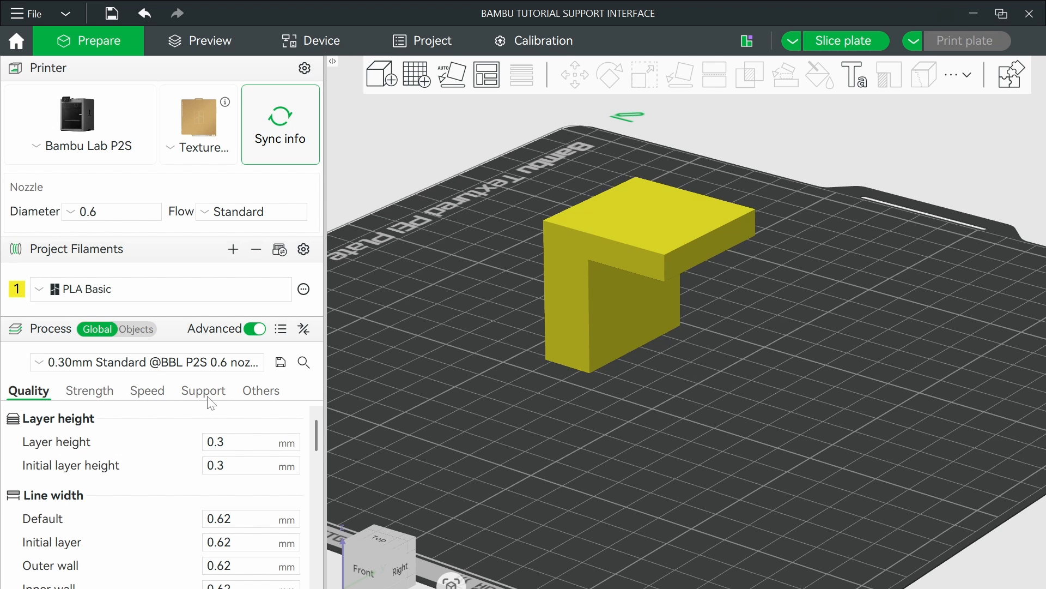
Enable support with the tree(auto) type, slice the plate, and inspect the supports under the overhang
{"action": "left_click", "coordinate": [206, 395]}
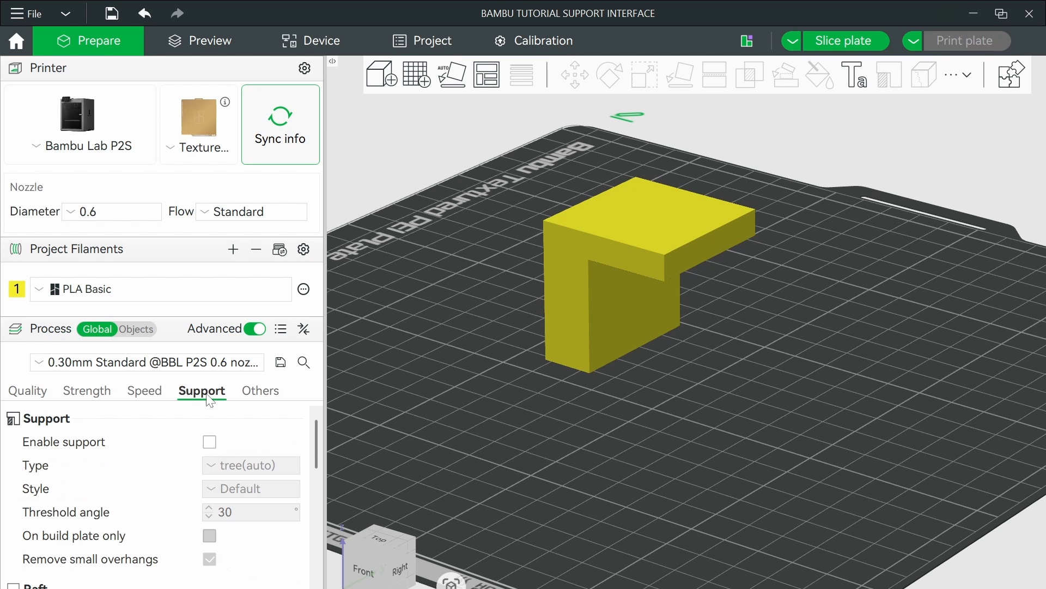
{"action": "left_click", "coordinate": [211, 444]}
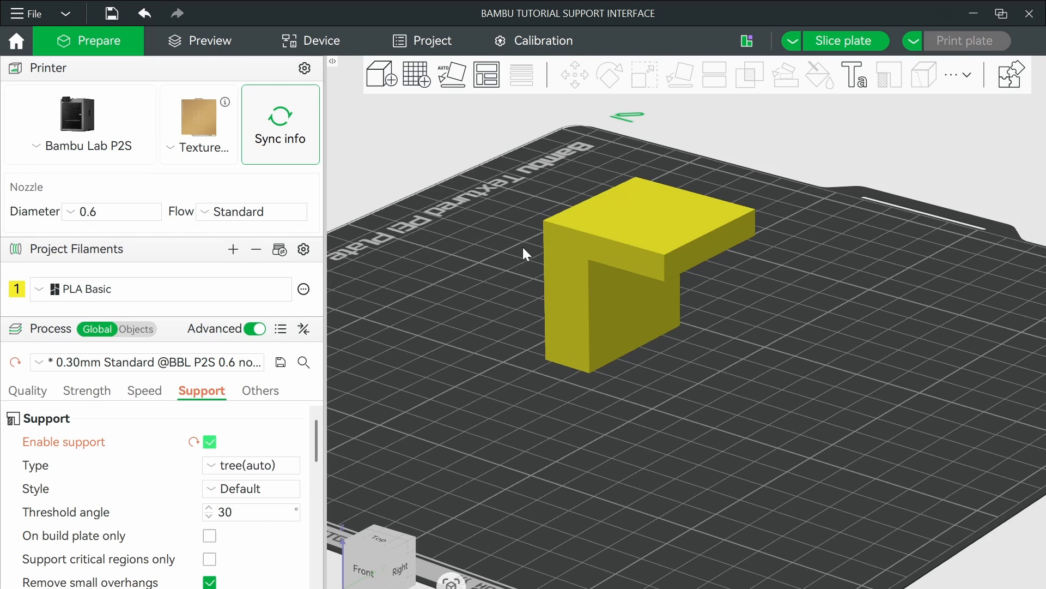
{"action": "left_click", "coordinate": [833, 42]}
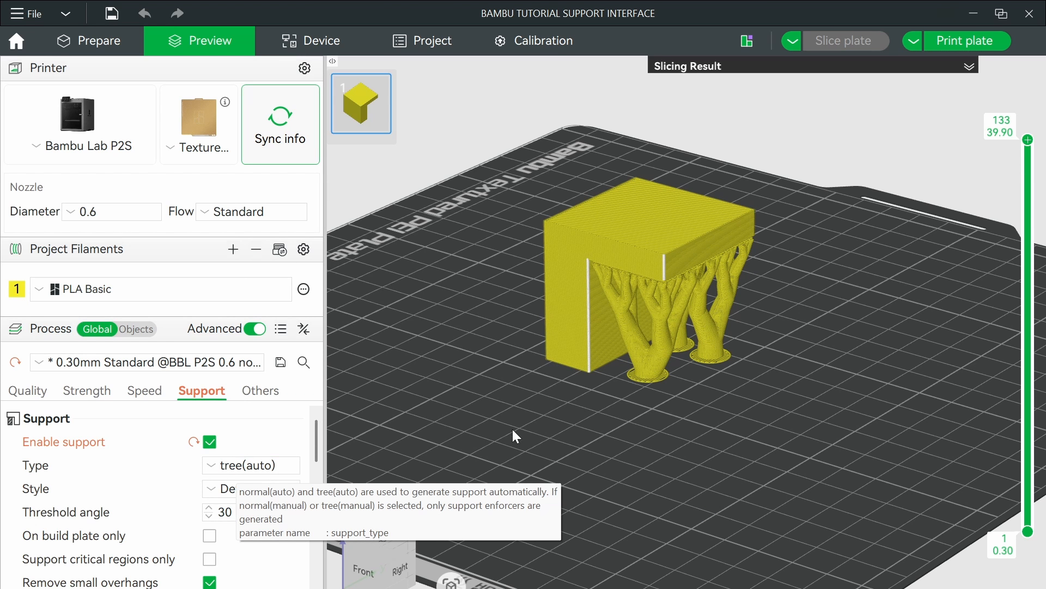
{"action": "left_click_drag", "start_coordinate": [672, 439], "coordinate": [670, 420]}
{"action": "scroll", "coordinate": [669, 420], "scroll_direction": "up", "scroll_amount": 5}
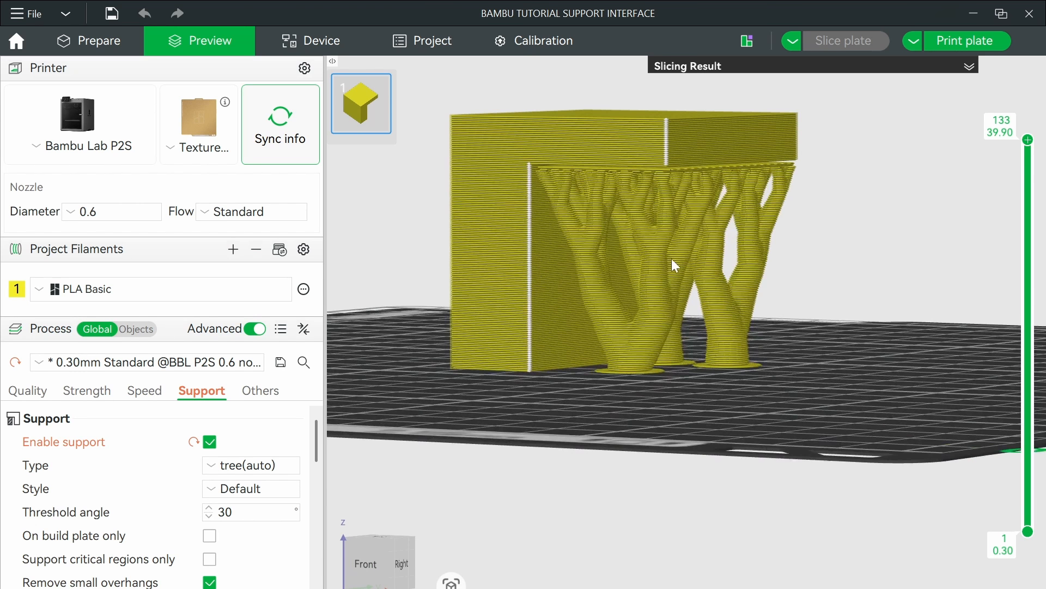
{"action": "mouse_move", "coordinate": [819, 306]}
{"action": "left_mouse_down"}
{"action": "mouse_move", "coordinate": [839, 304]}
{"action": "mouse_move", "coordinate": [826, 302]}
{"action": "mouse_move", "coordinate": [831, 313]}
{"action": "left_mouse_up"}
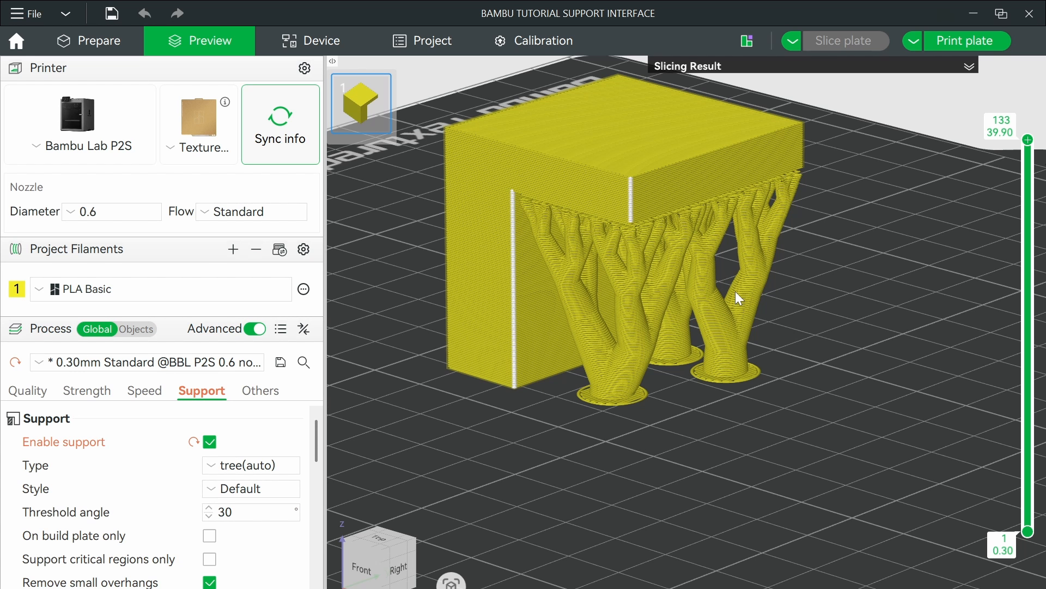
Change the support type to normal(auto) and reslice the plate
{"action": "left_click", "coordinate": [264, 467]}
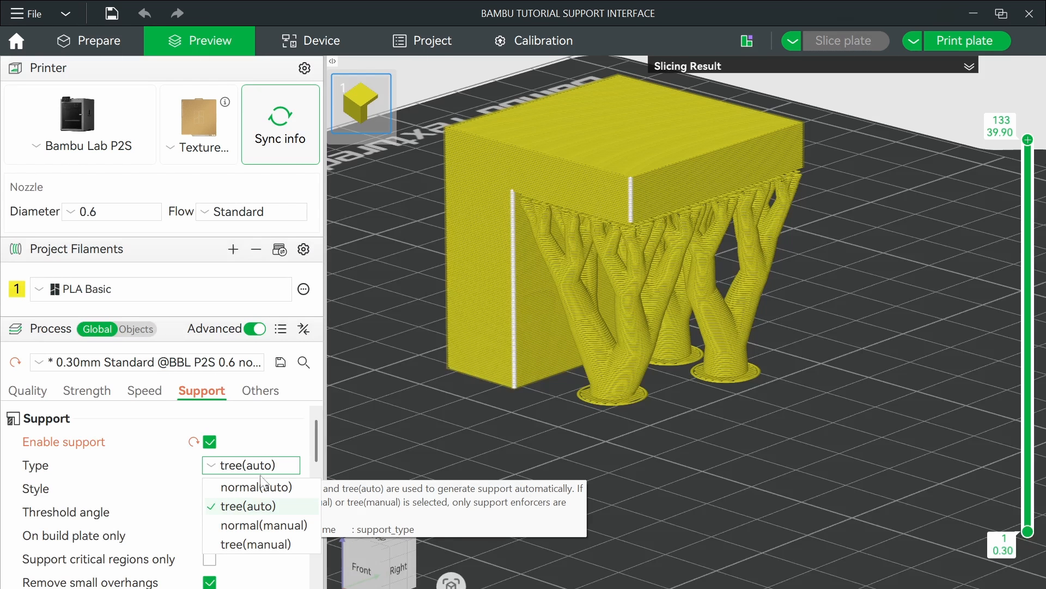
{"action": "left_click", "coordinate": [264, 487]}
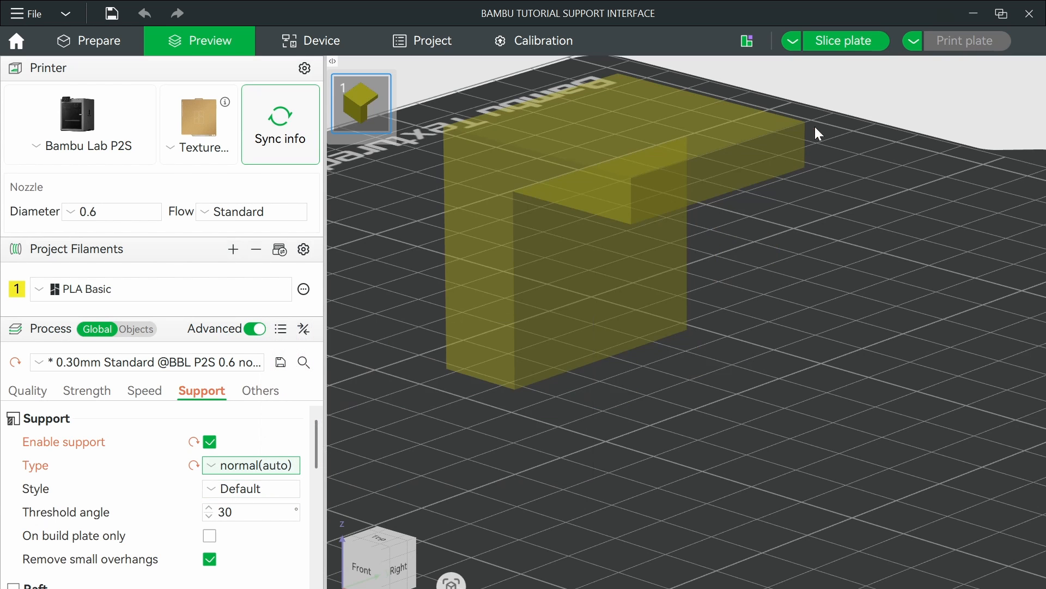
{"action": "left_click", "coordinate": [843, 38]}
{"action": "left_click_drag", "start_coordinate": [880, 272], "coordinate": [877, 280]}
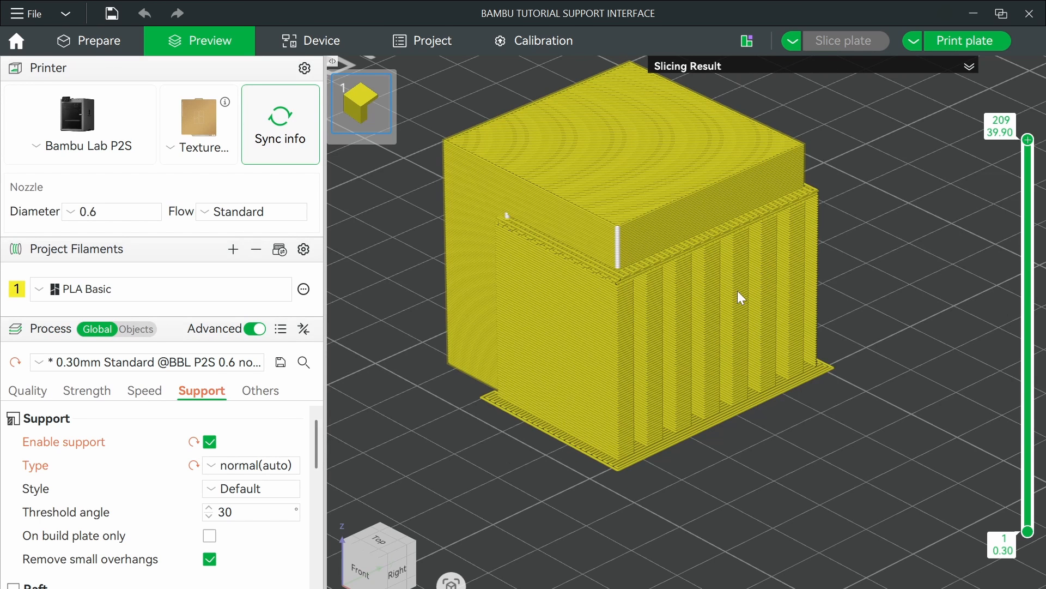
{"action": "right_click_drag", "start_coordinate": [759, 315], "coordinate": [762, 344]}
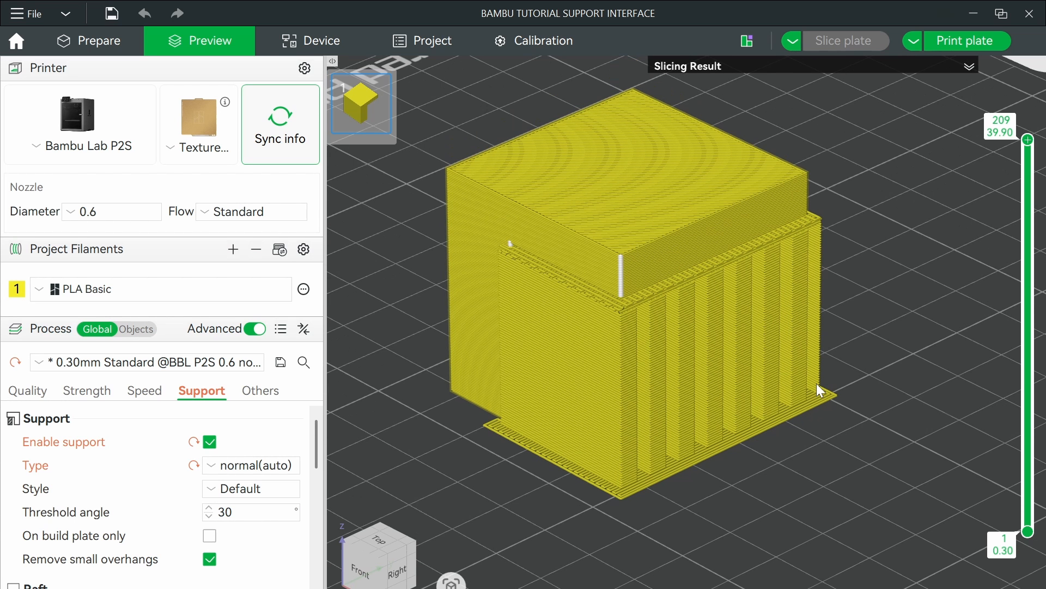
Colour the sliced preview by Line Type and examine the interface between the support and the overhang
{"action": "left_click", "coordinate": [970, 67]}
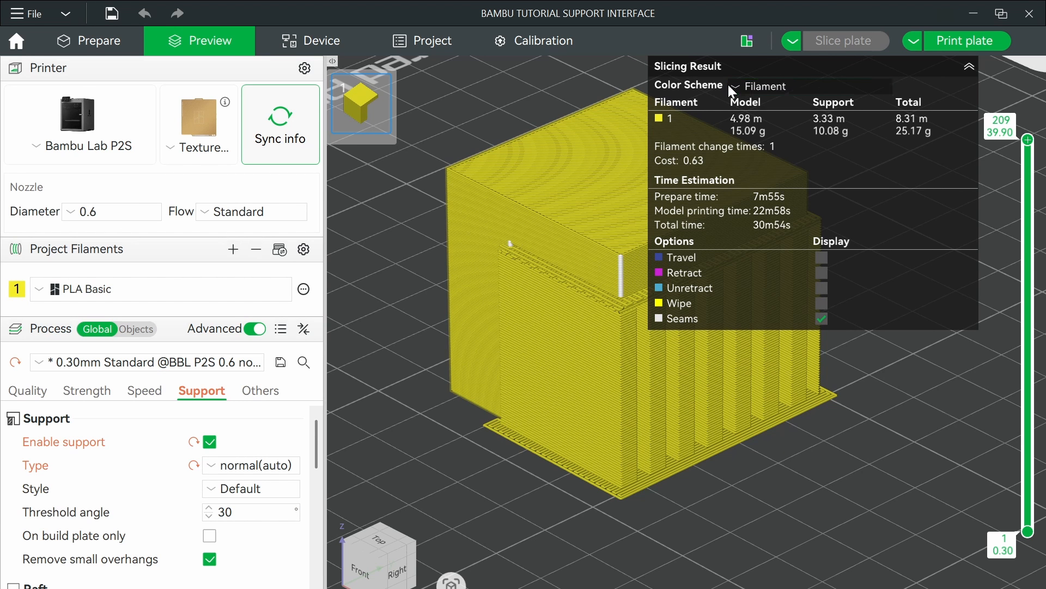
{"action": "left_click", "coordinate": [758, 87]}
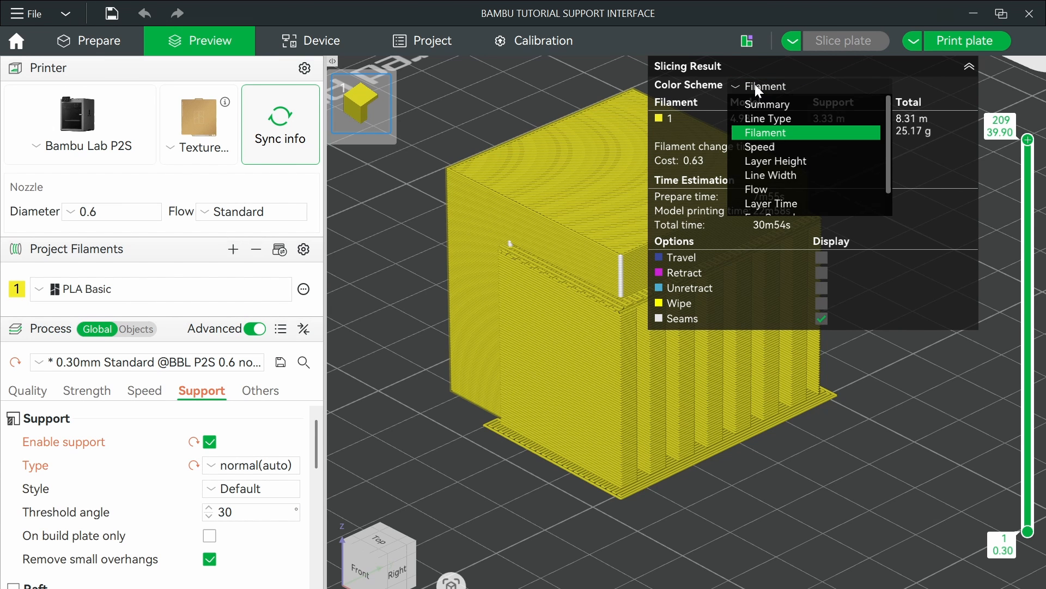
{"action": "left_click", "coordinate": [774, 119]}
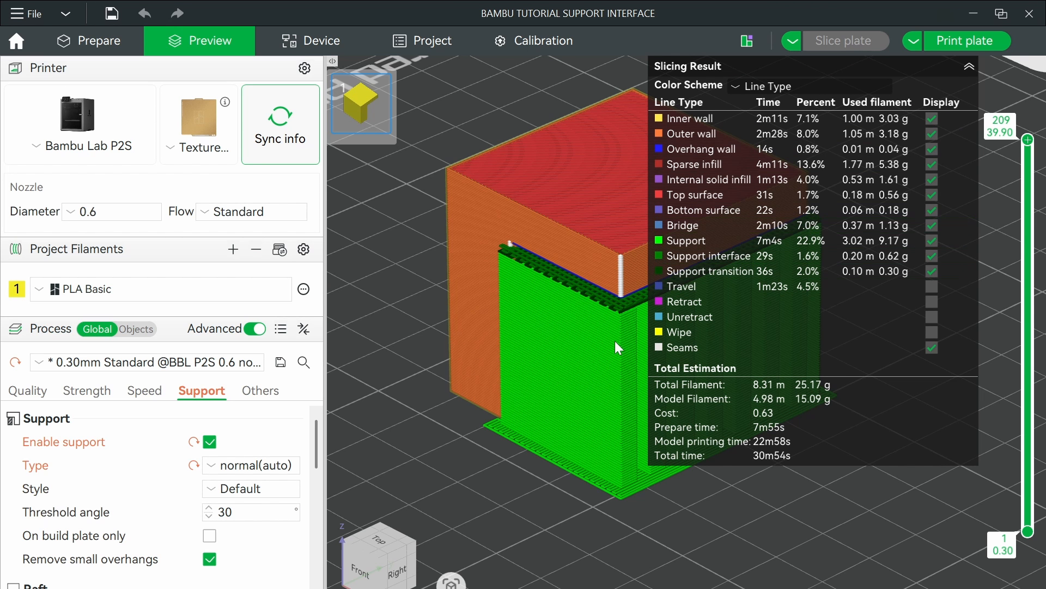
{"action": "left_click_drag", "start_coordinate": [590, 303], "coordinate": [540, 302]}
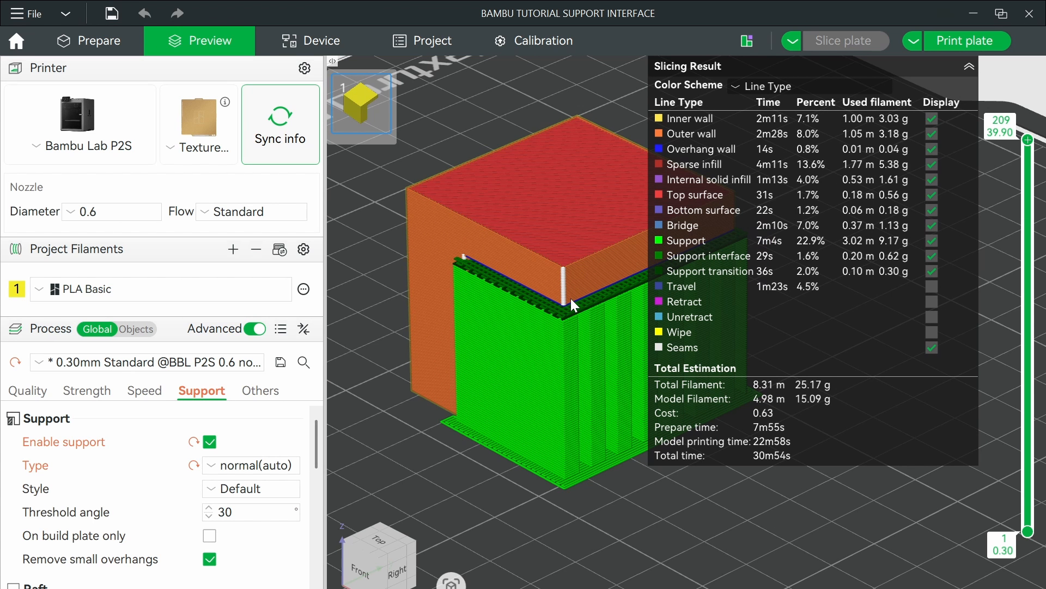
{"action": "left_click_drag", "start_coordinate": [577, 347], "coordinate": [550, 331]}
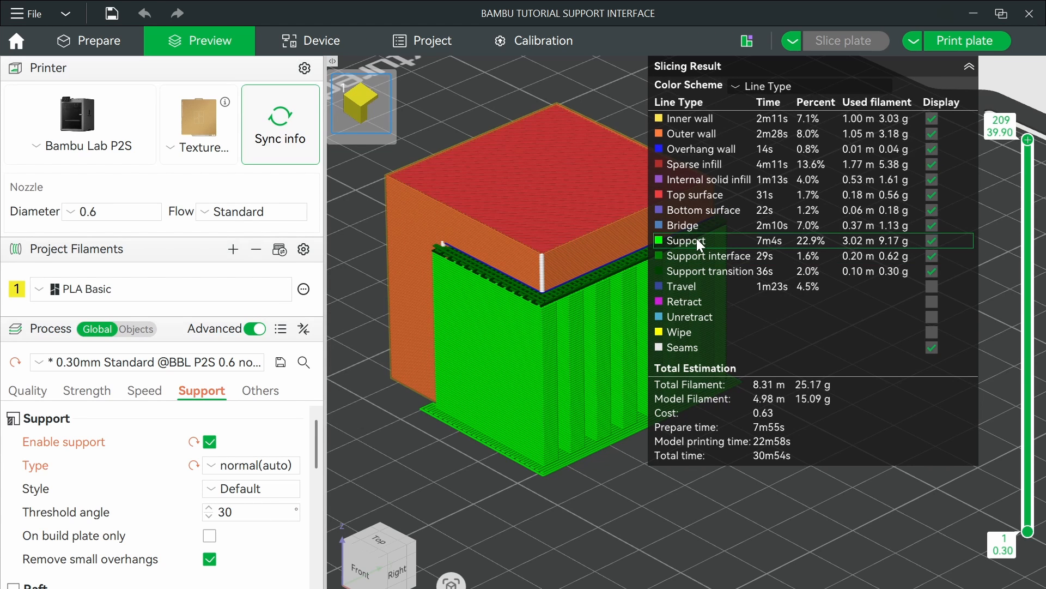
{"action": "left_click_drag", "start_coordinate": [508, 286], "coordinate": [535, 277]}
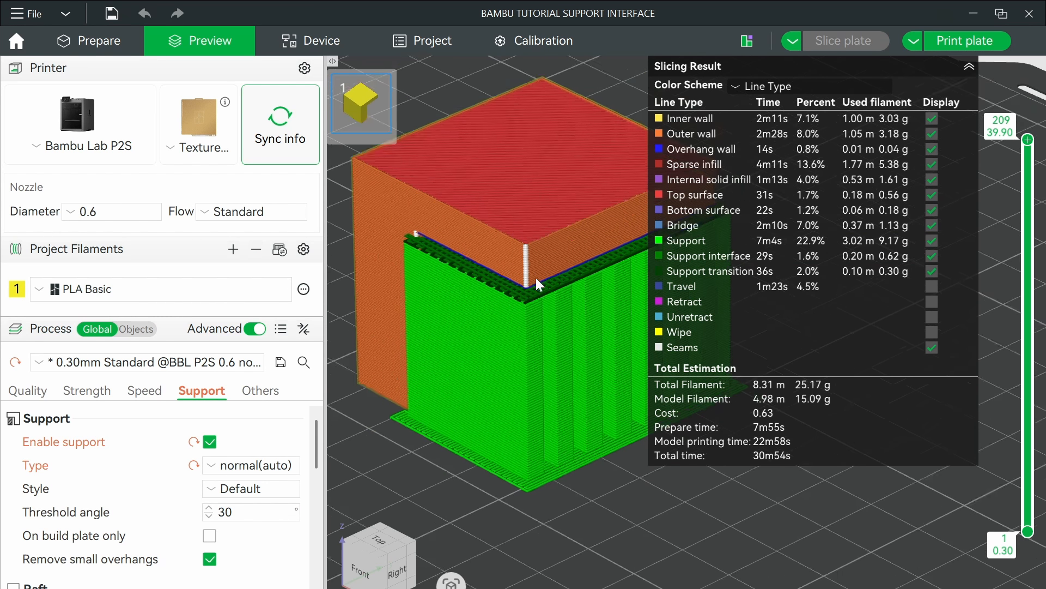
{"action": "scroll", "coordinate": [536, 277], "scroll_direction": "up", "scroll_amount": 5}
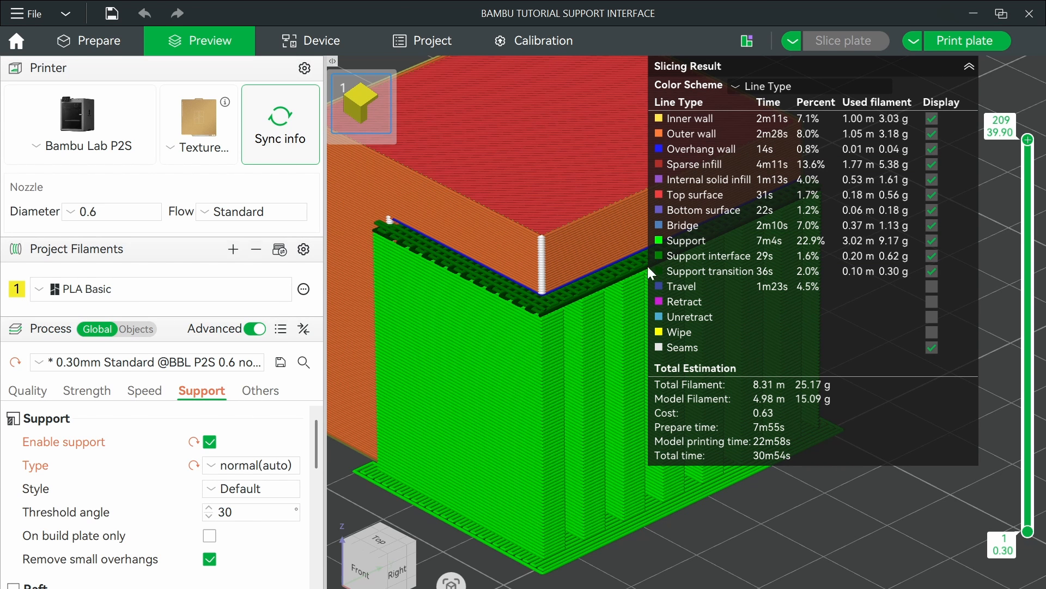
{"action": "scroll", "coordinate": [1030, 155], "scroll_direction": "down", "scroll_amount": 3}
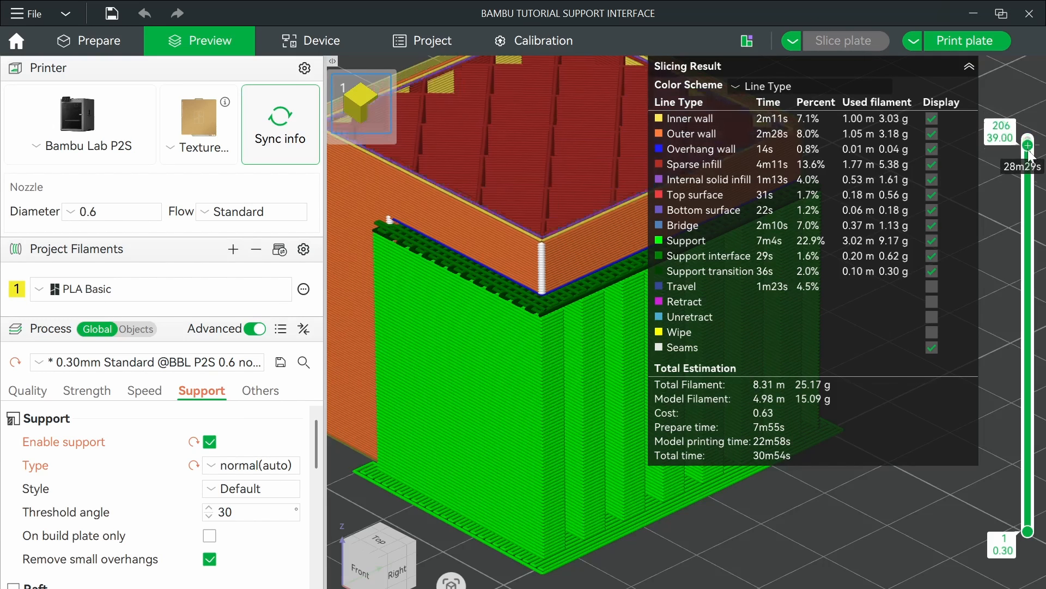
Lower the preview to layer 177 and step up to layer 191, examining the support interface and first overhang layers
{"action": "left_click_drag", "start_coordinate": [1030, 155], "coordinate": [1035, 200]}
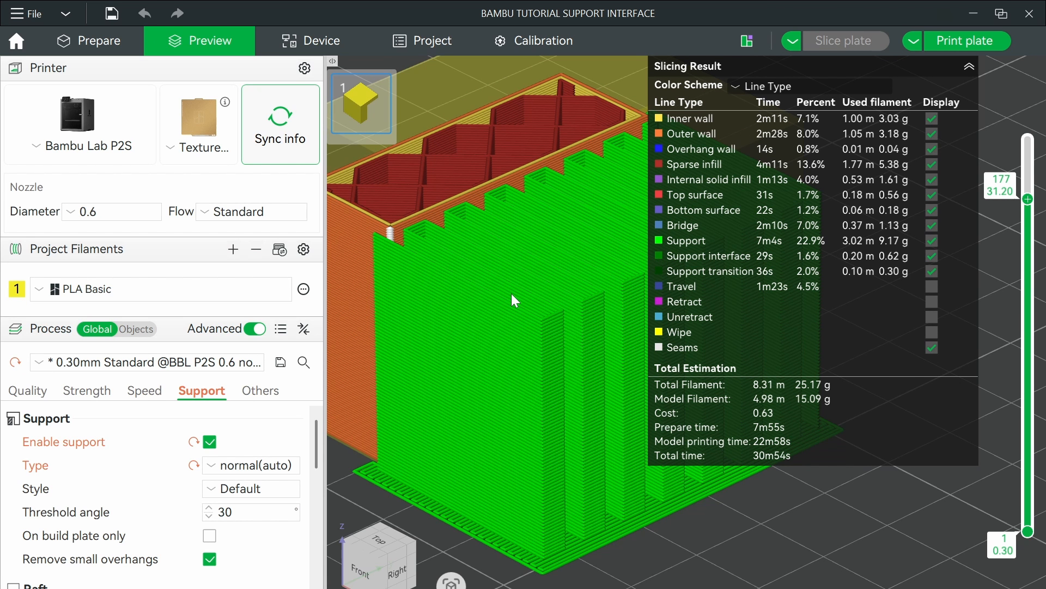
{"action": "key", "text": "Up"}
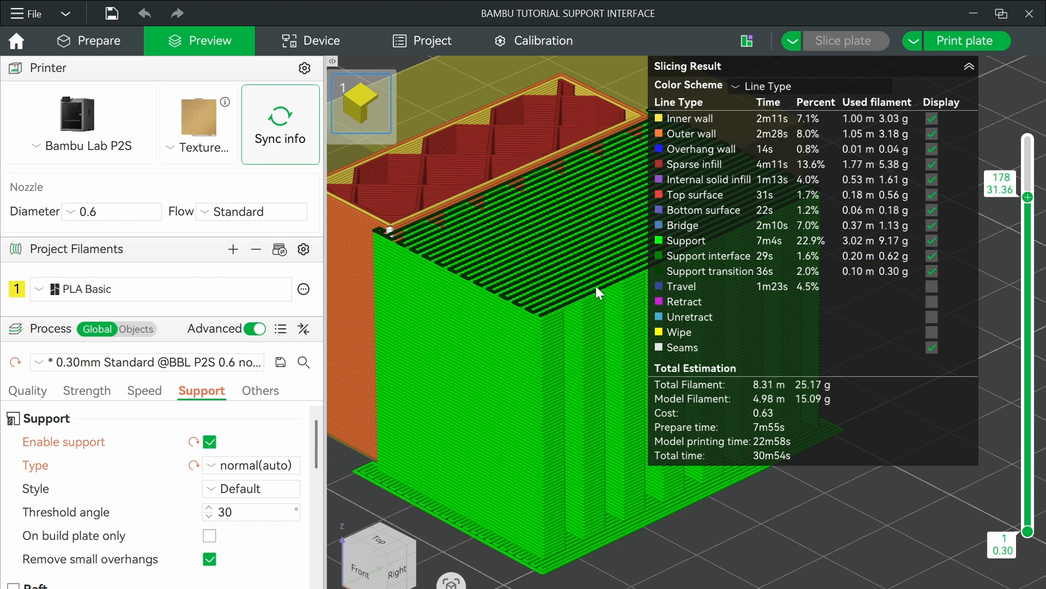
{"action": "key", "text": "Up"}
{"action": "key", "text": "Up"}
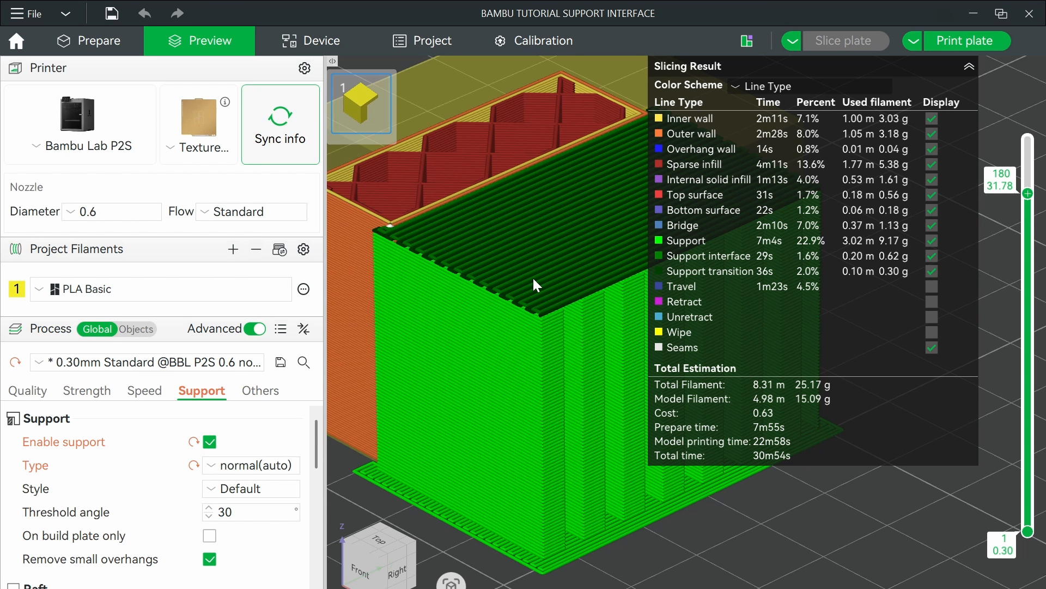
{"action": "key", "text": "Up"}
{"action": "key", "text": "Up"}
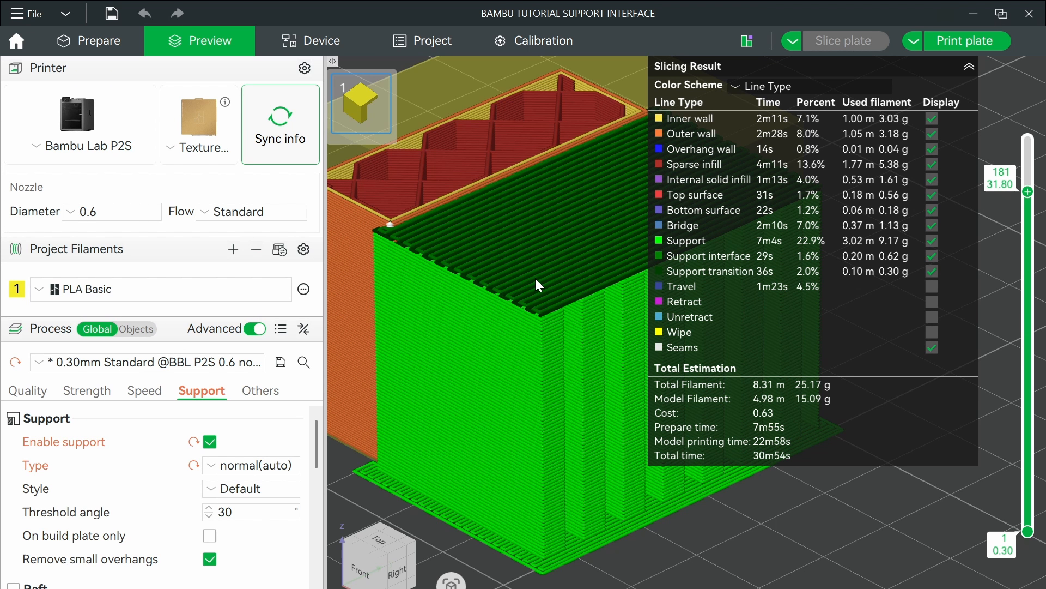
{"action": "key", "text": "Up"}
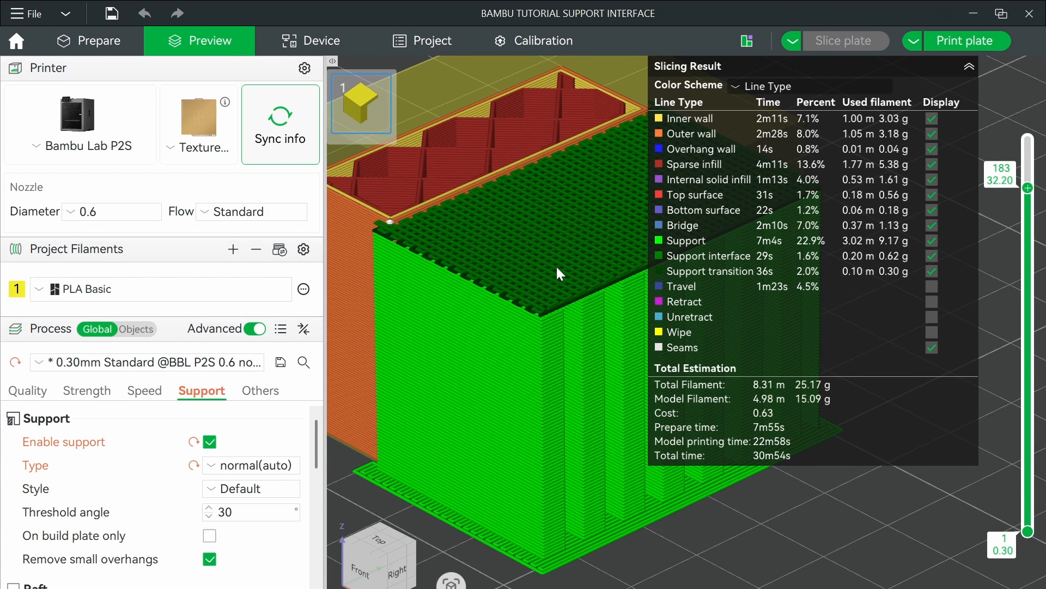
{"action": "key", "text": "Up"}
{"action": "key", "text": "Up"}
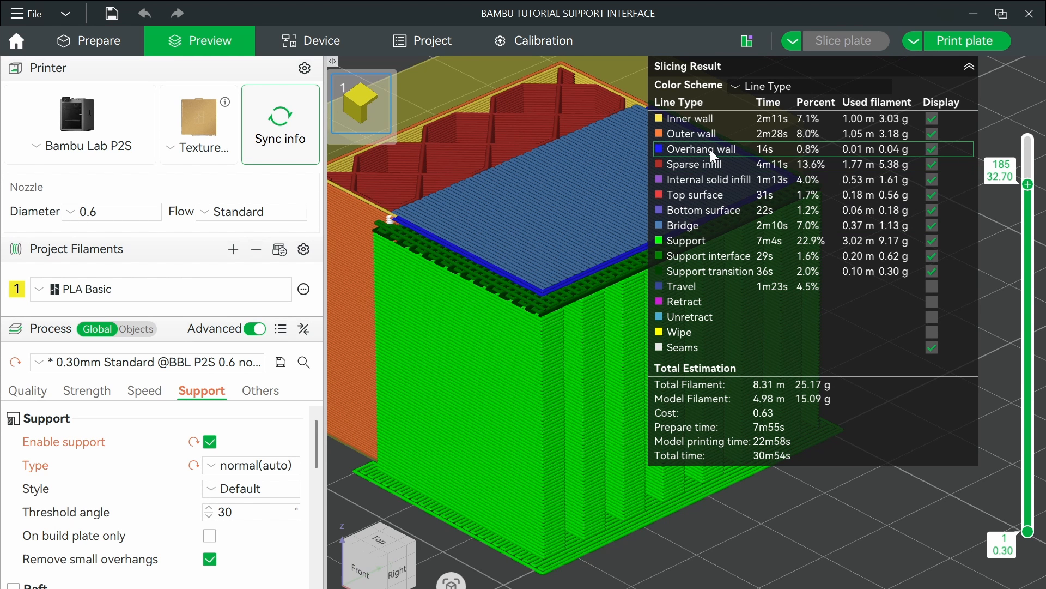
{"action": "key", "text": "Up"}
{"action": "key", "text": "Up"}
{"action": "key", "text": "Up"}
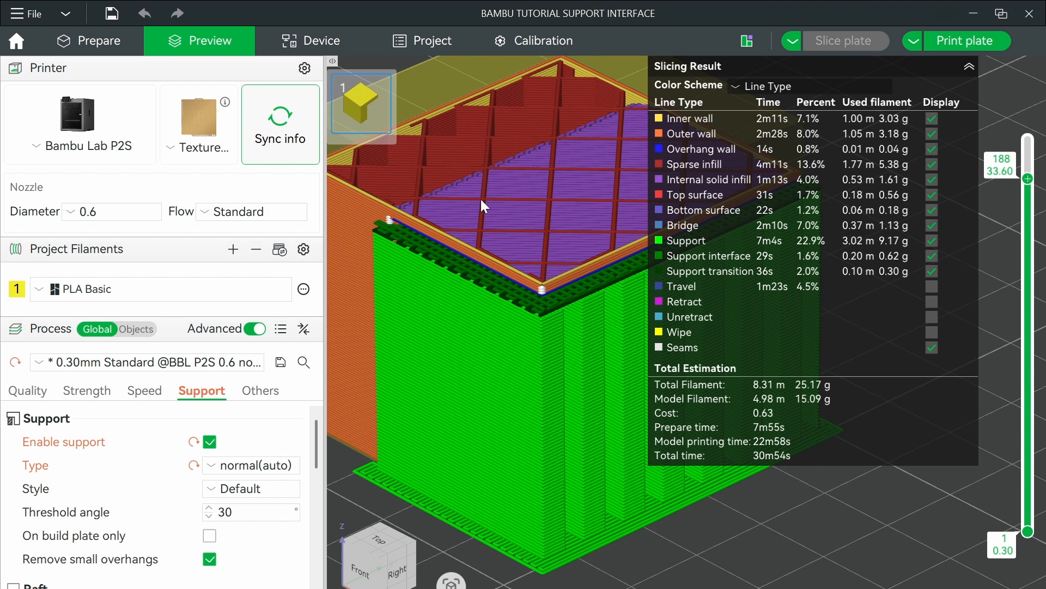
{"action": "key", "text": "Up"}
{"action": "key", "text": "Up"}
{"action": "key", "text": "Up"}
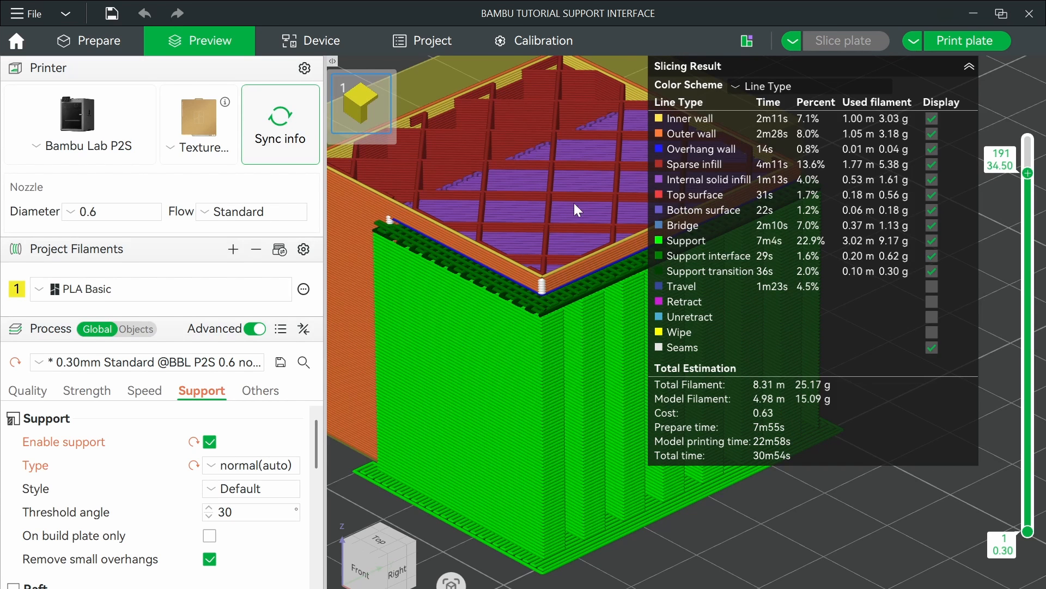
Show the sliced part up to its top layer, 209, and view the whole support block
{"action": "left_click", "coordinate": [1028, 158]}
{"action": "left_click_drag", "start_coordinate": [1027, 159], "coordinate": [1028, 139]}
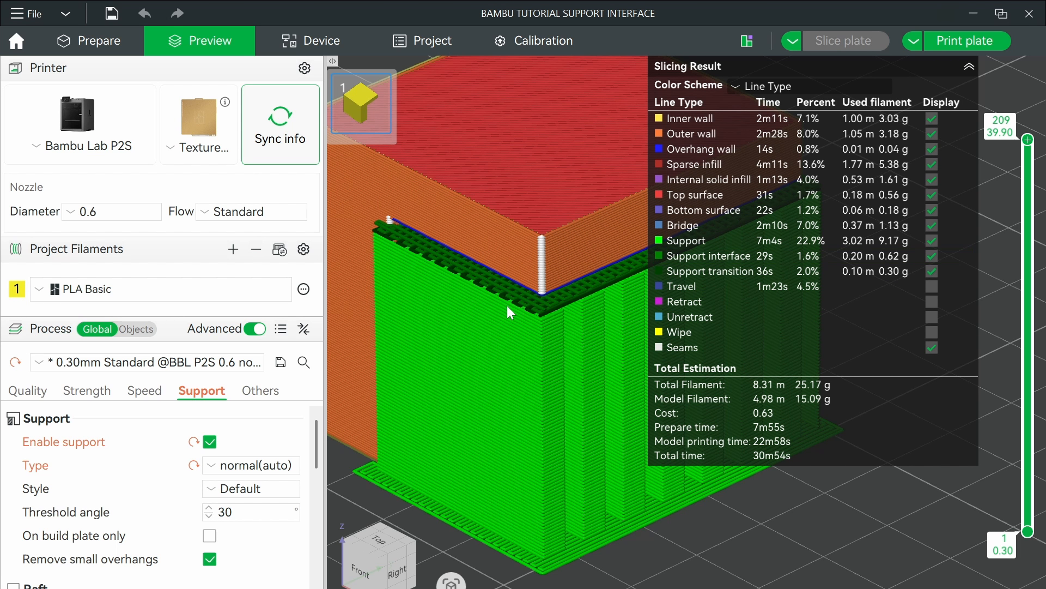
{"action": "scroll", "coordinate": [520, 254], "scroll_direction": "down", "scroll_amount": 3}
{"action": "scroll", "coordinate": [538, 273], "scroll_direction": "up", "scroll_amount": 1}
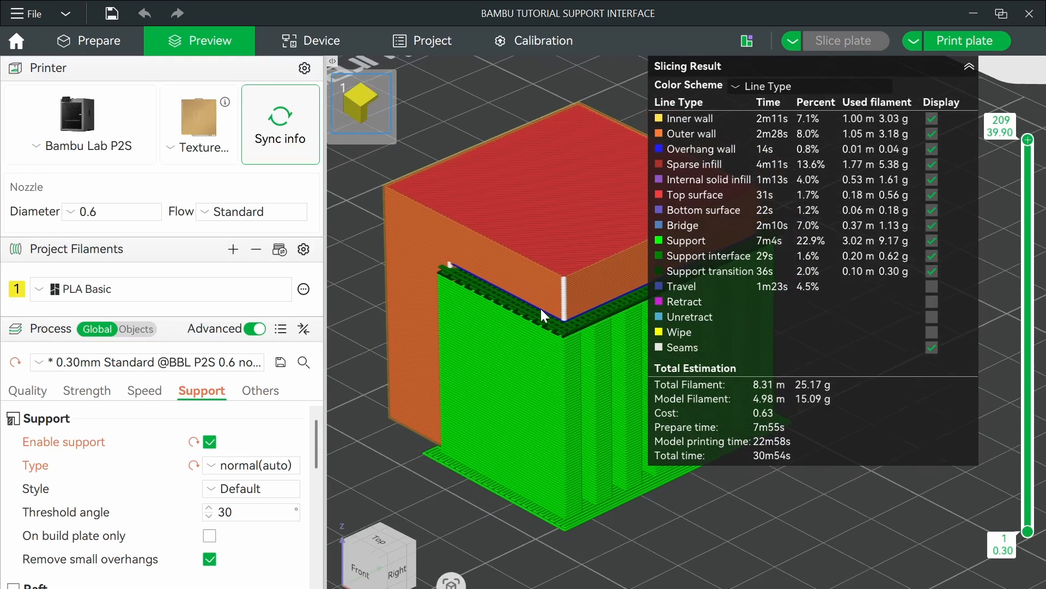
{"action": "right_click_drag", "start_coordinate": [537, 309], "coordinate": [512, 314]}
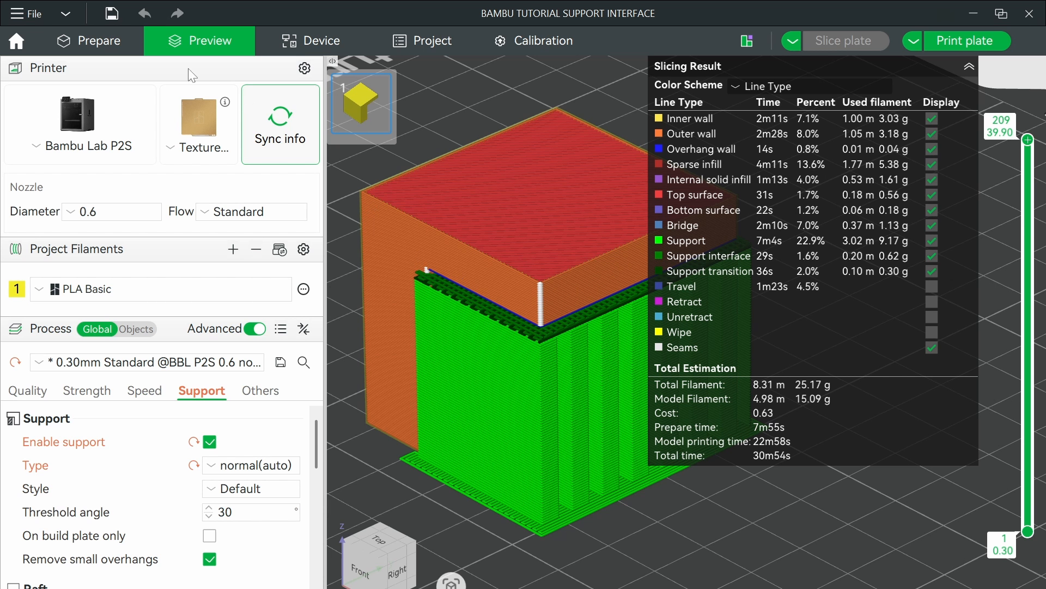
Return to the unsliced model and examine the underside of its overhang
{"action": "left_click", "coordinate": [114, 42]}
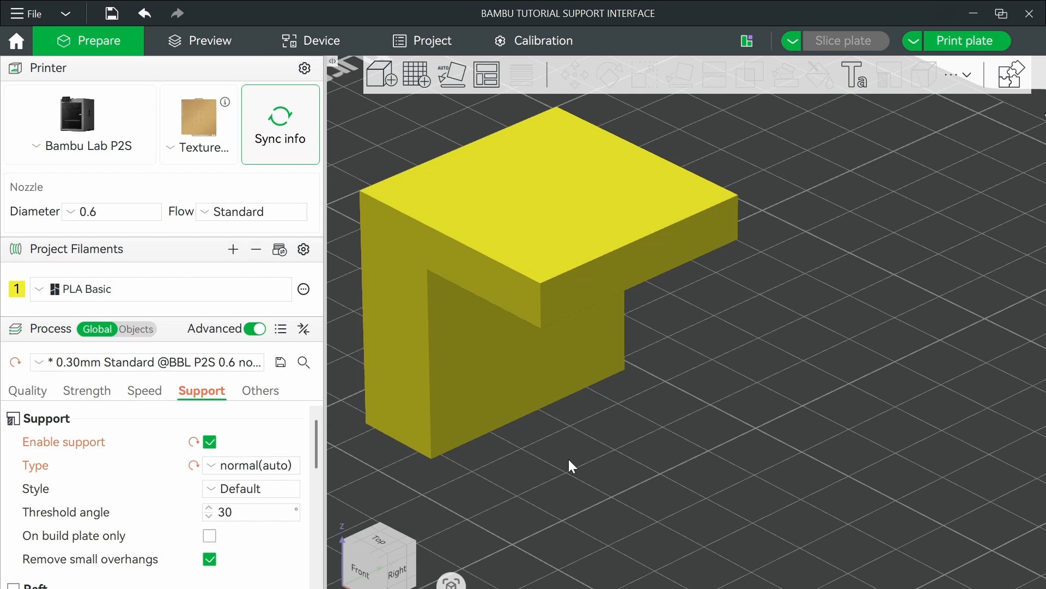
{"action": "left_click_drag", "start_coordinate": [568, 459], "coordinate": [572, 426]}
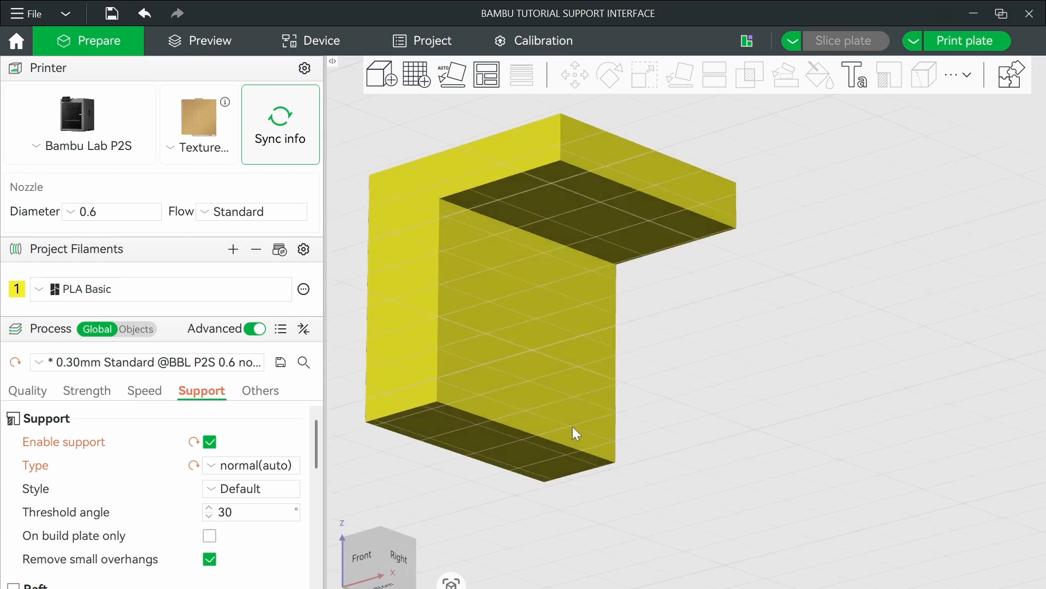
Add a second filament to the project and set its type to Bambu PETG Basic
{"action": "left_click_drag", "start_coordinate": [610, 303], "coordinate": [687, 331]}
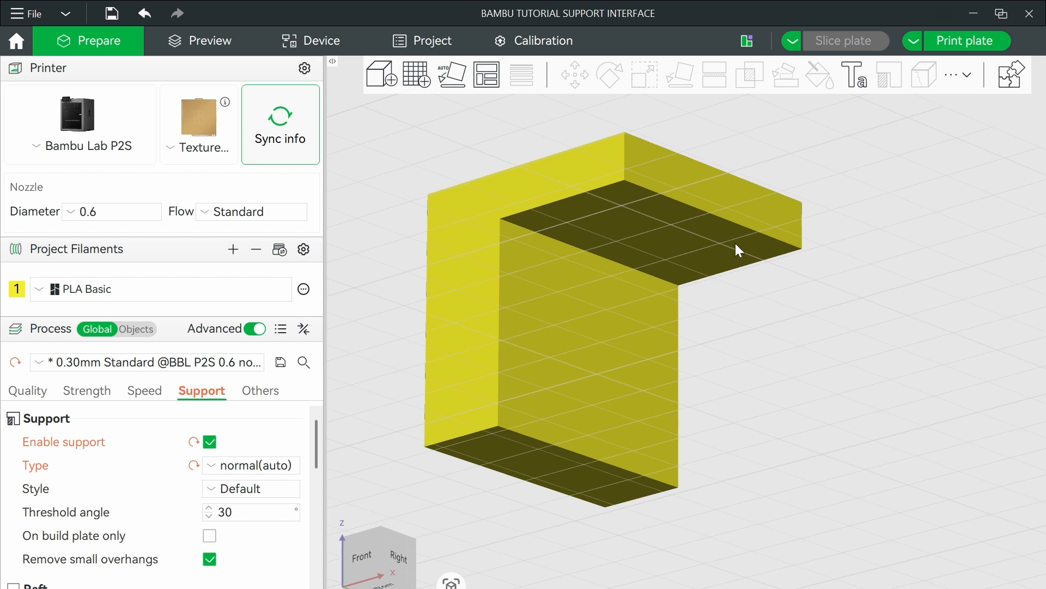
{"action": "scroll", "coordinate": [754, 318], "scroll_direction": "down", "scroll_amount": 2}
{"action": "left_click_drag", "start_coordinate": [752, 326], "coordinate": [767, 350]}
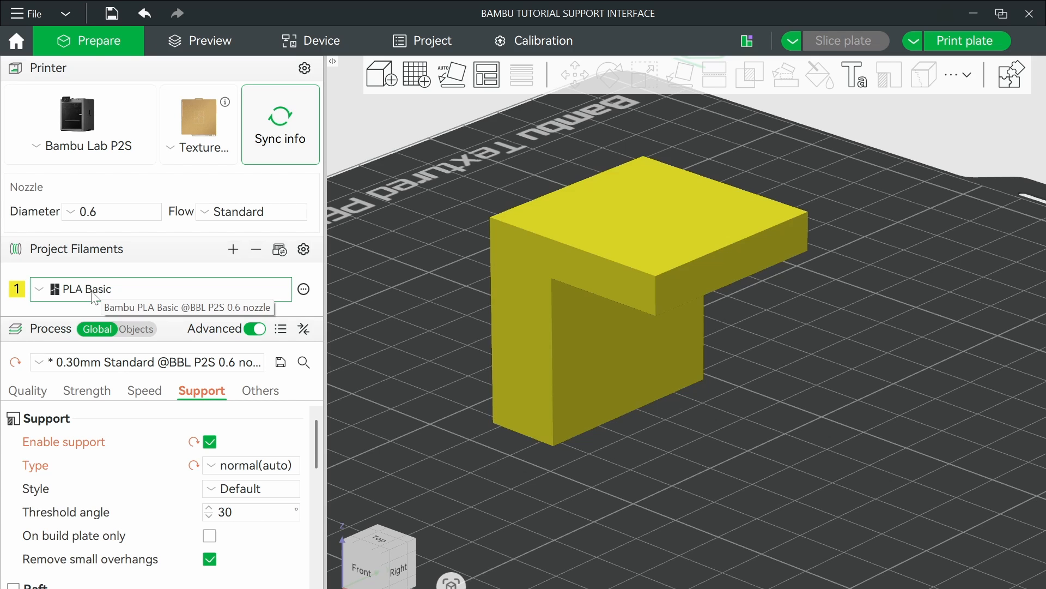
{"action": "left_click", "coordinate": [233, 250]}
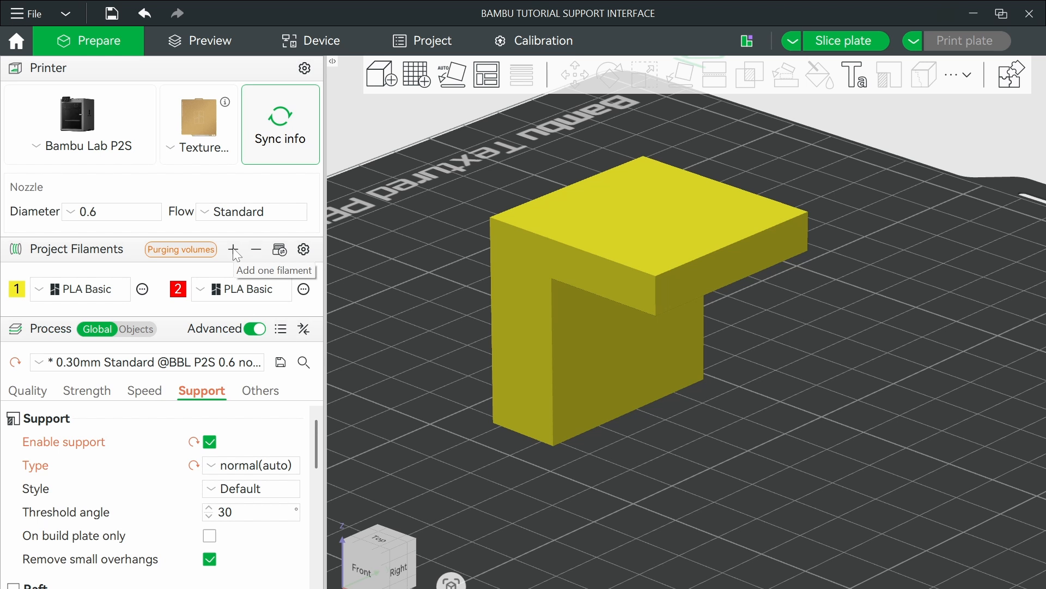
{"action": "left_click", "coordinate": [244, 289]}
{"action": "mouse_move", "coordinate": [249, 334]}
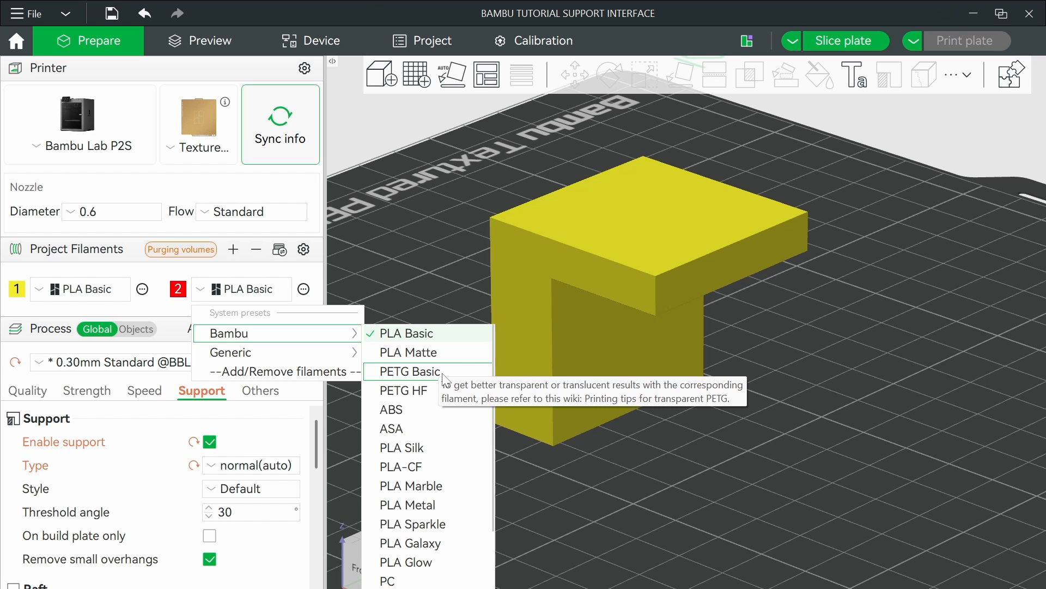
{"action": "left_click", "coordinate": [445, 376]}
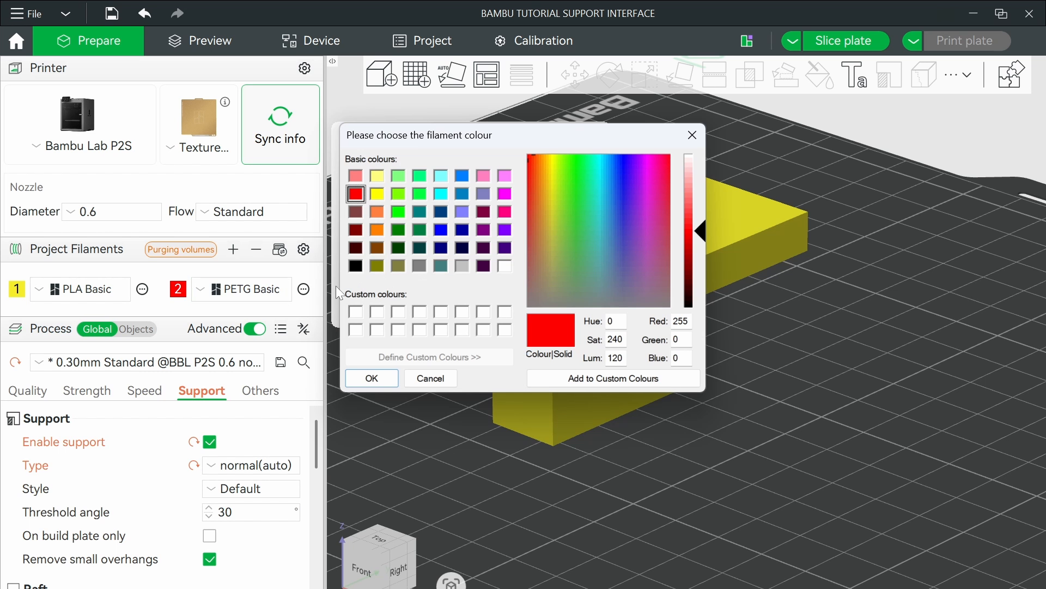
Give the PETG Basic filament the custom cyan colour #00FFFF
{"action": "left_click", "coordinate": [442, 194]}
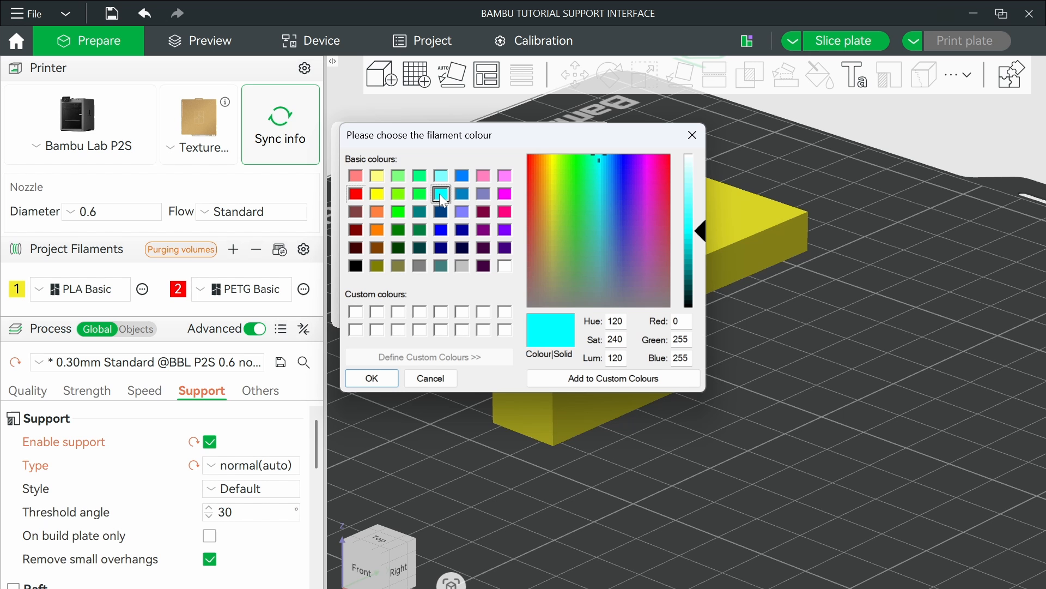
{"action": "left_click", "coordinate": [386, 377]}
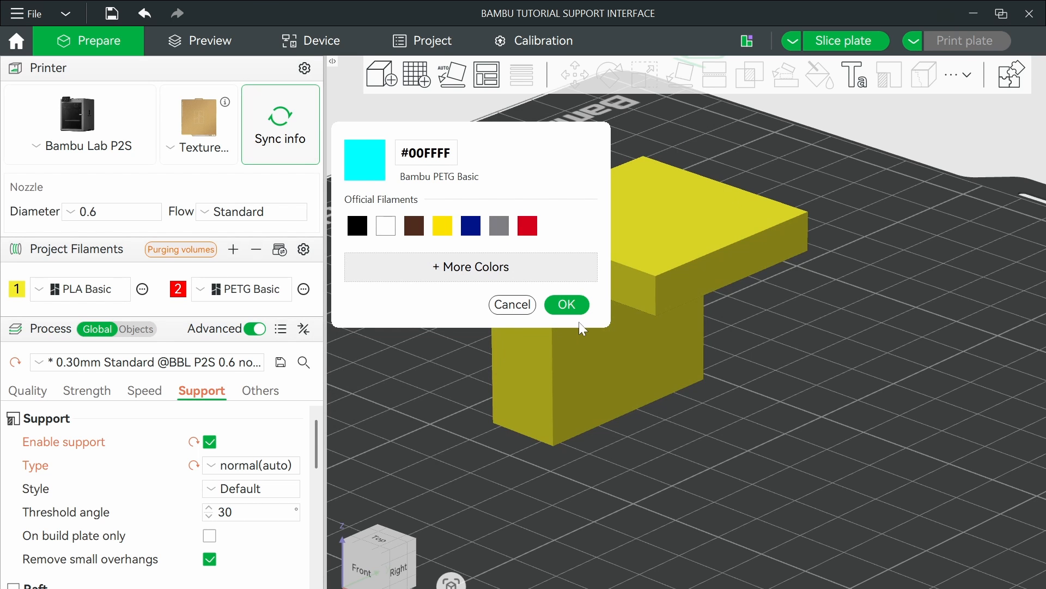
{"action": "left_click", "coordinate": [569, 306]}
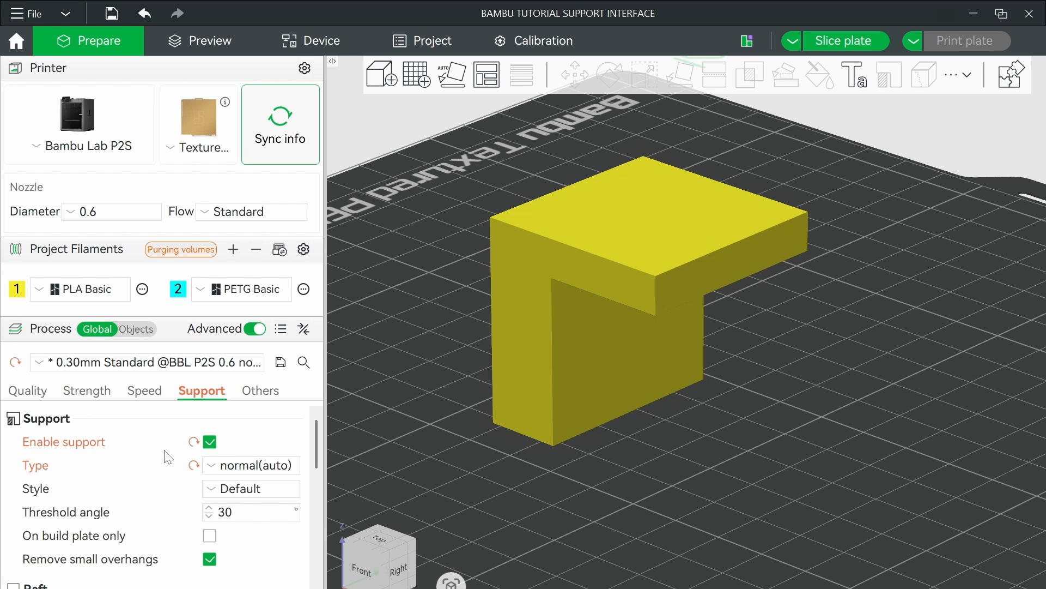
Assign filament 2 PETG to the support/raft interface and accept the recommended automatic changes to the support settings
{"action": "scroll", "coordinate": [165, 452], "scroll_direction": "down", "scroll_amount": 5}
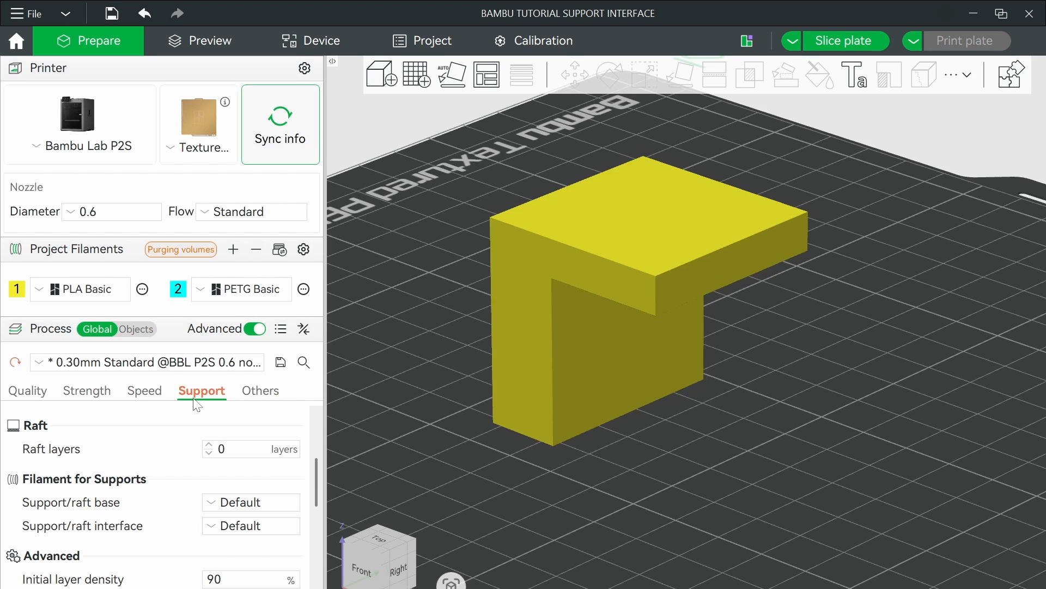
{"action": "scroll", "coordinate": [182, 419], "scroll_direction": "down", "scroll_amount": 1}
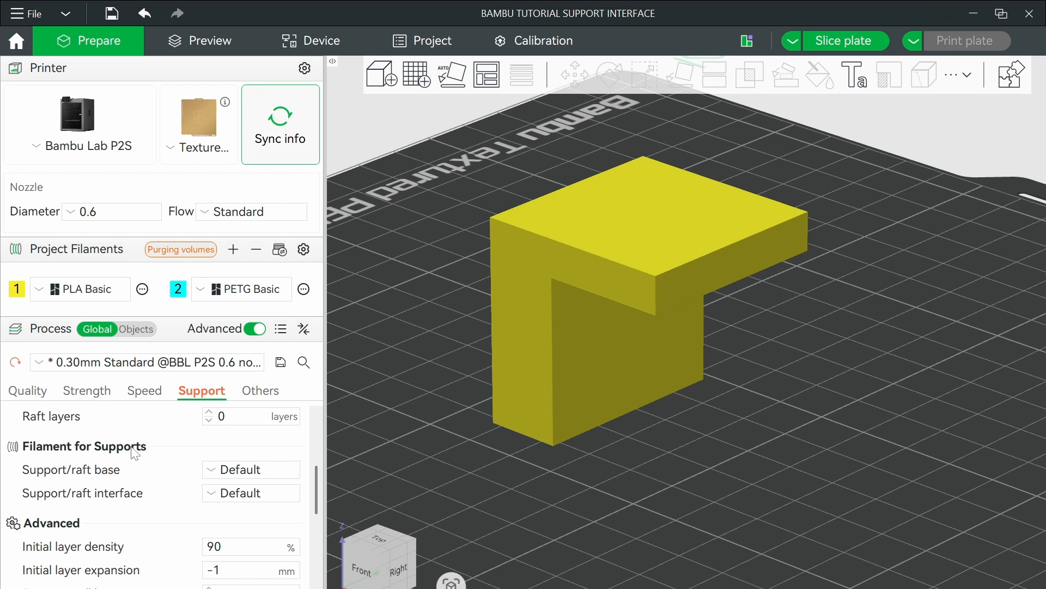
{"action": "mouse_move", "coordinate": [68, 500]}
{"action": "left_click", "coordinate": [252, 497]}
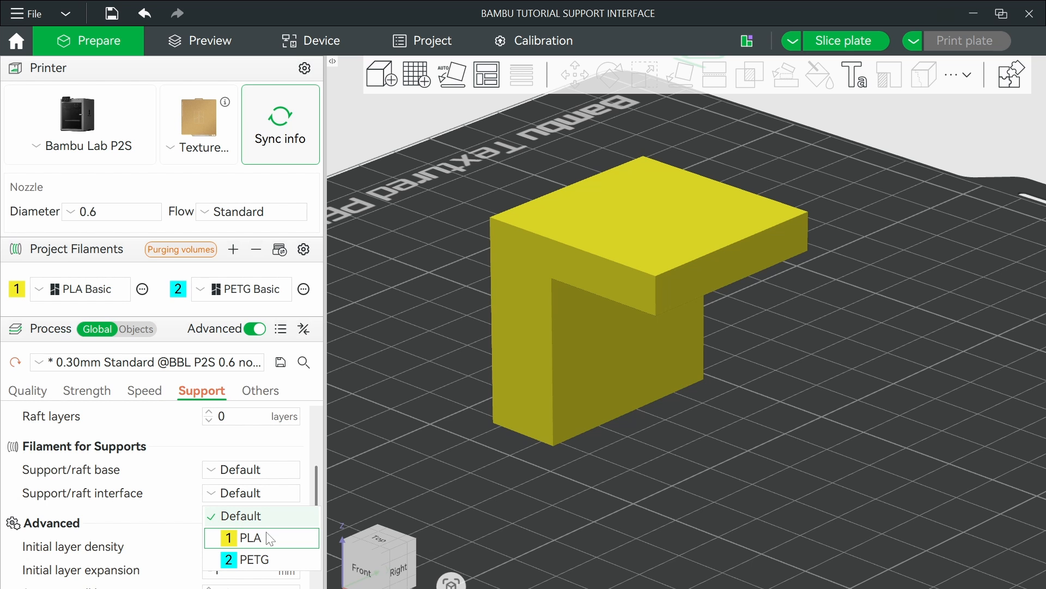
{"action": "left_click", "coordinate": [270, 564]}
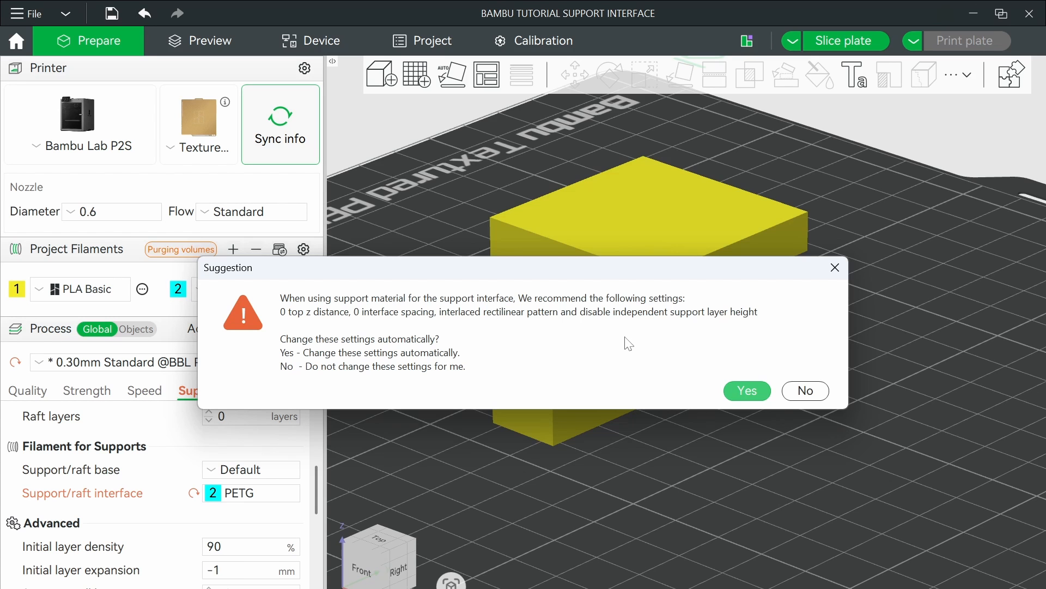
{"action": "left_click", "coordinate": [747, 392]}
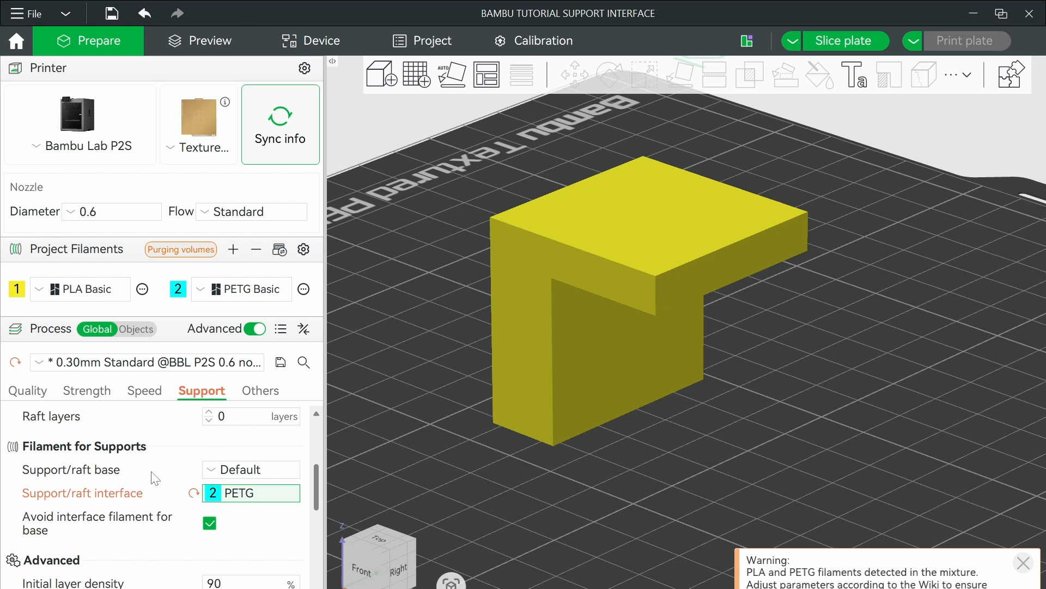
Review the advanced support settings, checking top Z distance, interface pattern, top interface spacing and independent support layer height
{"action": "scroll", "coordinate": [158, 476], "scroll_direction": "down", "scroll_amount": 5}
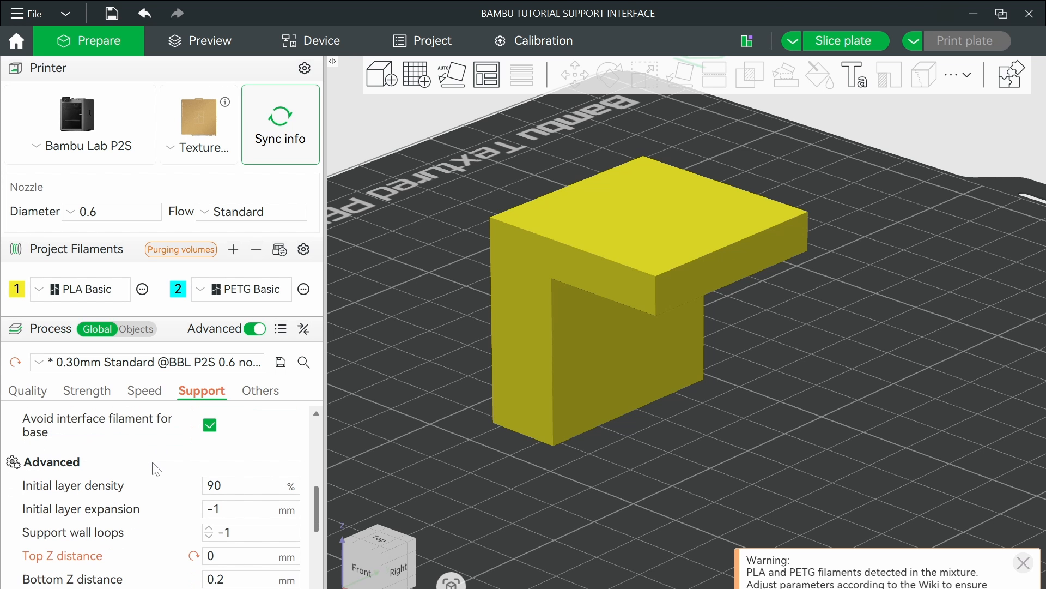
{"action": "scroll", "coordinate": [157, 470], "scroll_direction": "down", "scroll_amount": 1}
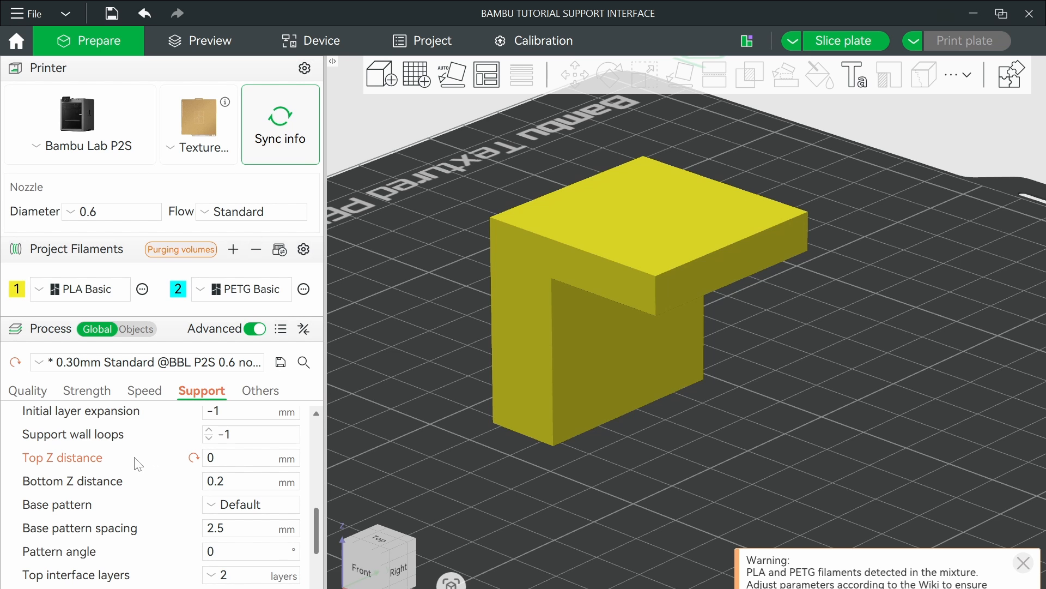
{"action": "scroll", "coordinate": [163, 472], "scroll_direction": "down", "scroll_amount": 3}
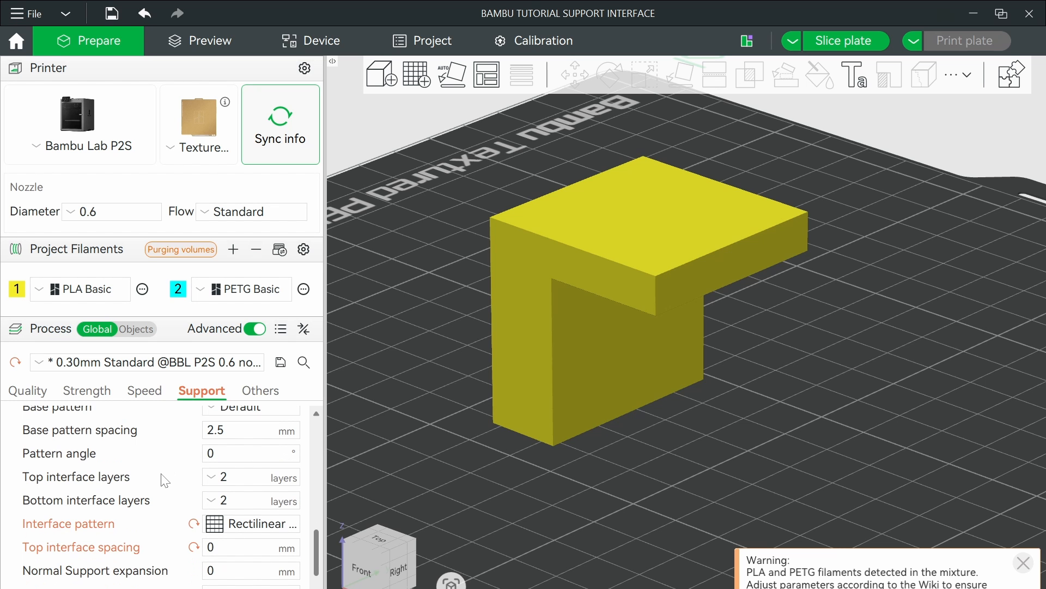
{"action": "scroll", "coordinate": [104, 523], "scroll_direction": "down", "scroll_amount": 3}
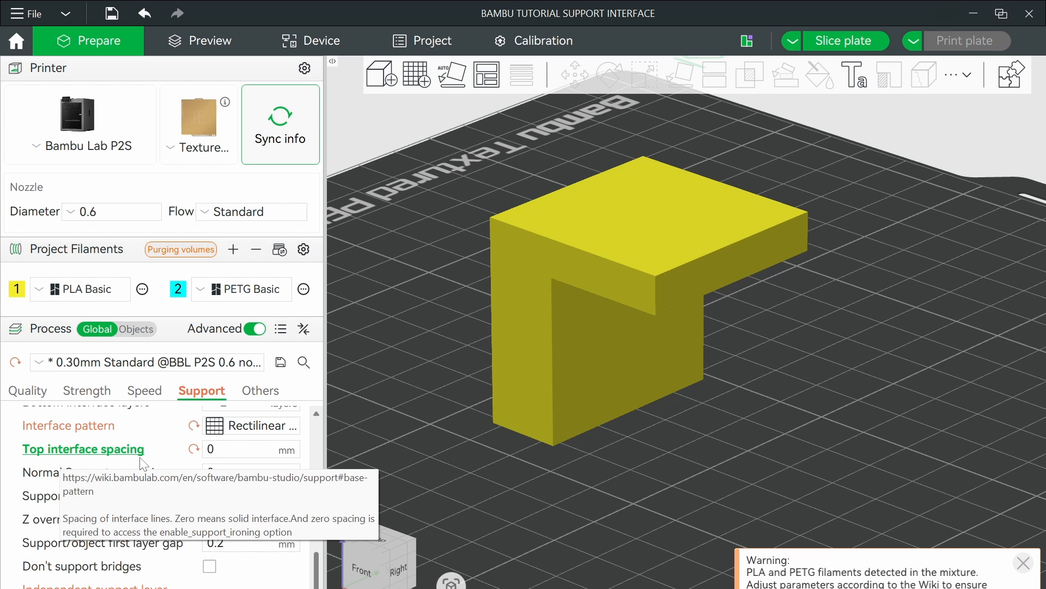
{"action": "scroll", "coordinate": [109, 491], "scroll_direction": "down", "scroll_amount": 1}
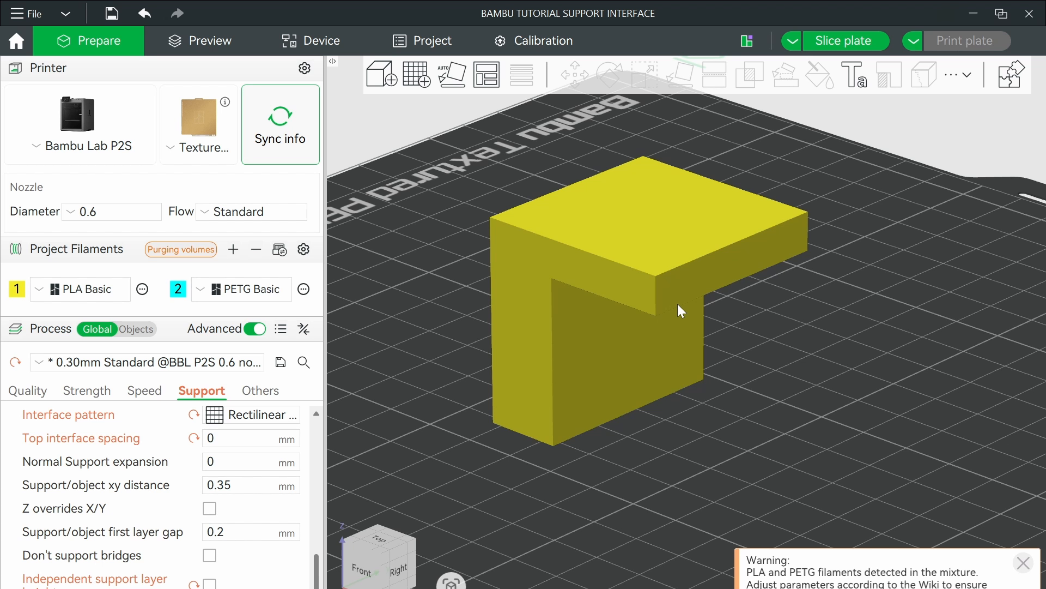
Slice the plate, colour the preview by Filament and collapse the slicing result summary
{"action": "left_click_drag", "start_coordinate": [758, 320], "coordinate": [758, 323]}
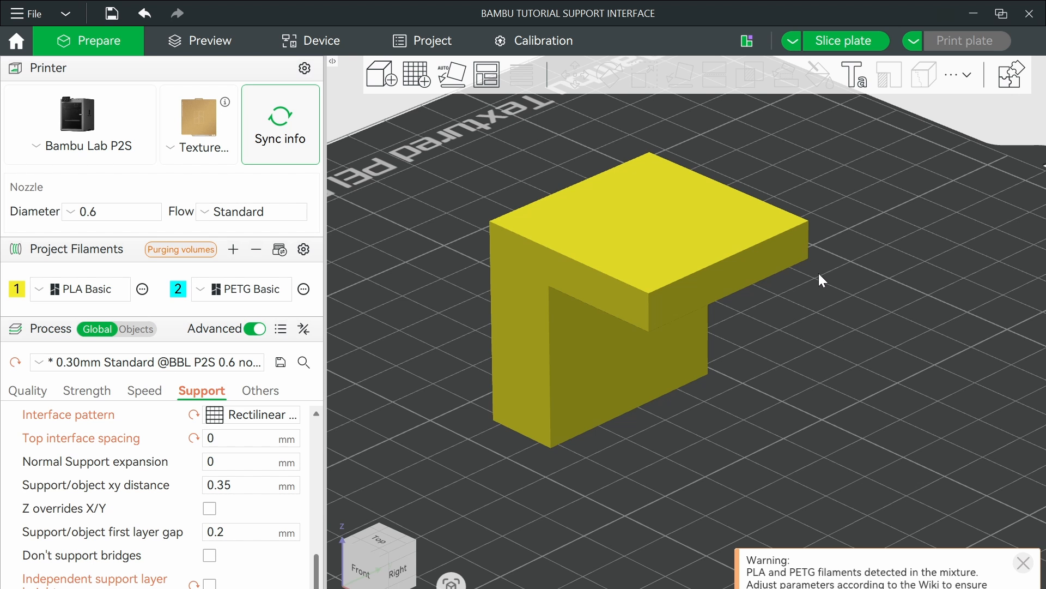
{"action": "left_click", "coordinate": [848, 40]}
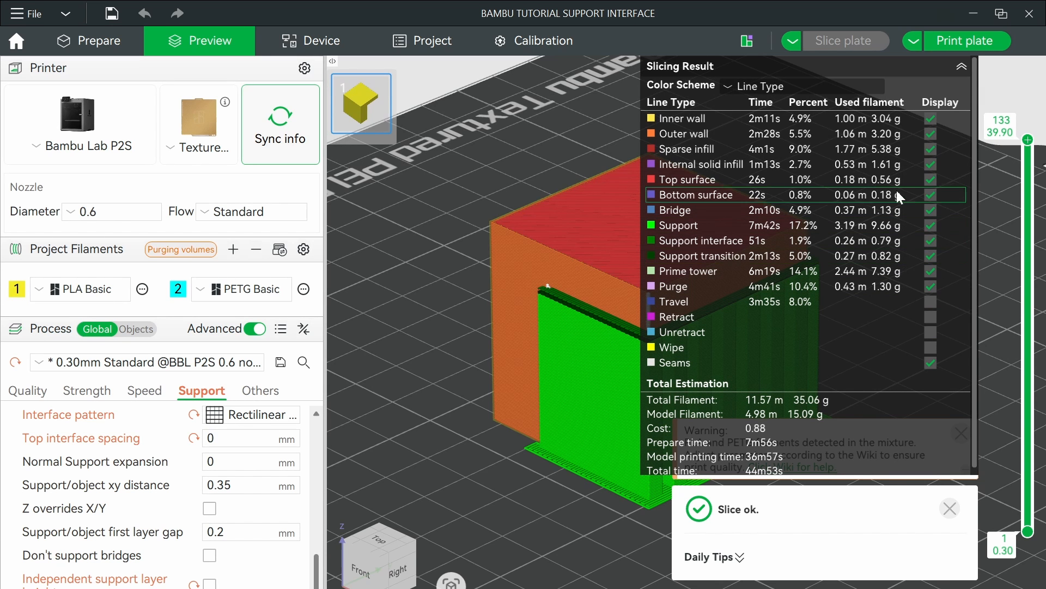
{"action": "left_click", "coordinate": [746, 89]}
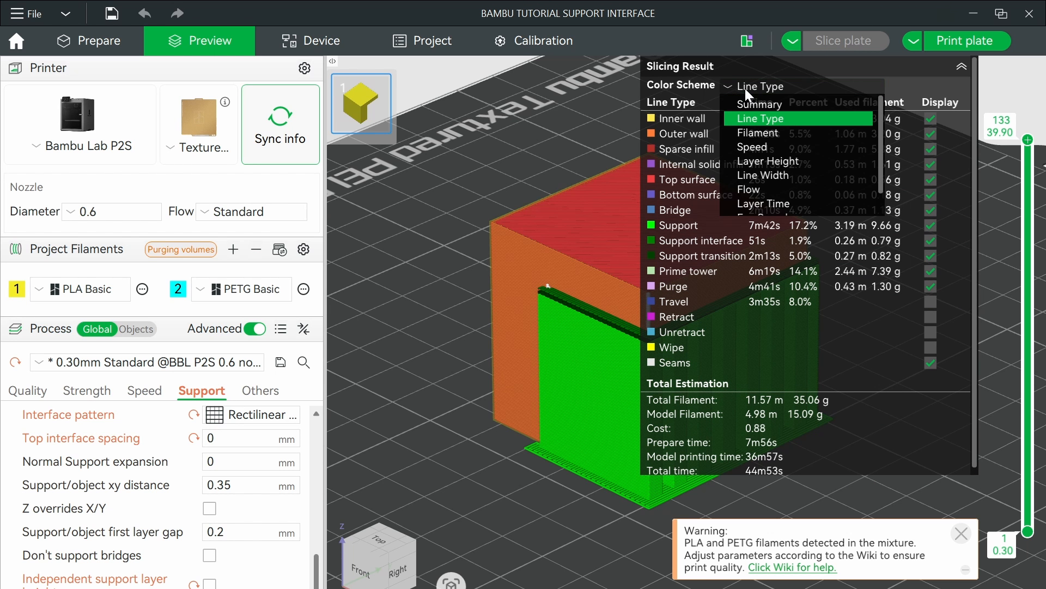
{"action": "left_click", "coordinate": [765, 133]}
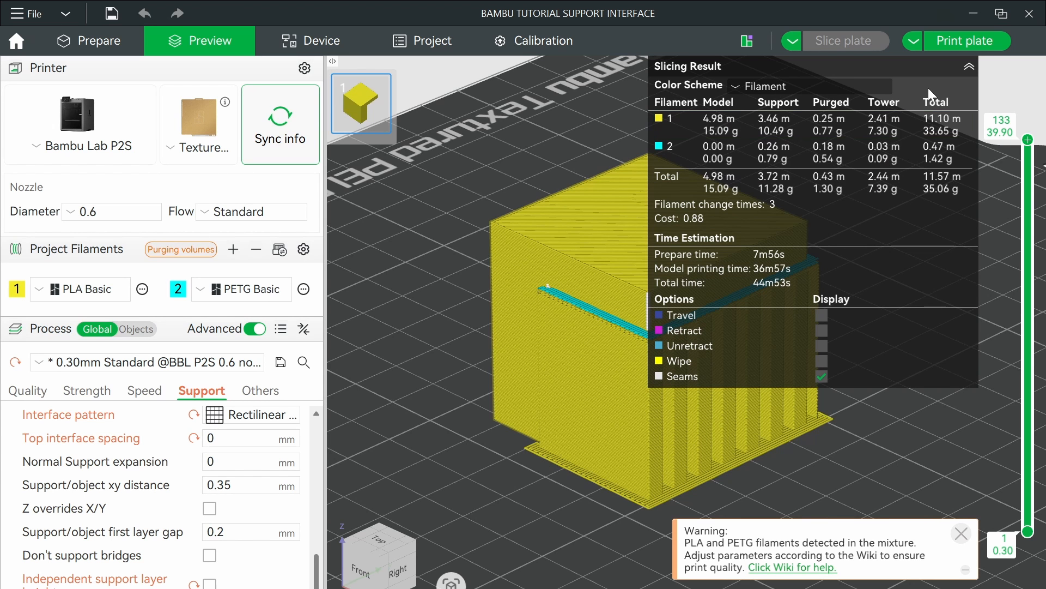
{"action": "left_click", "coordinate": [970, 66]}
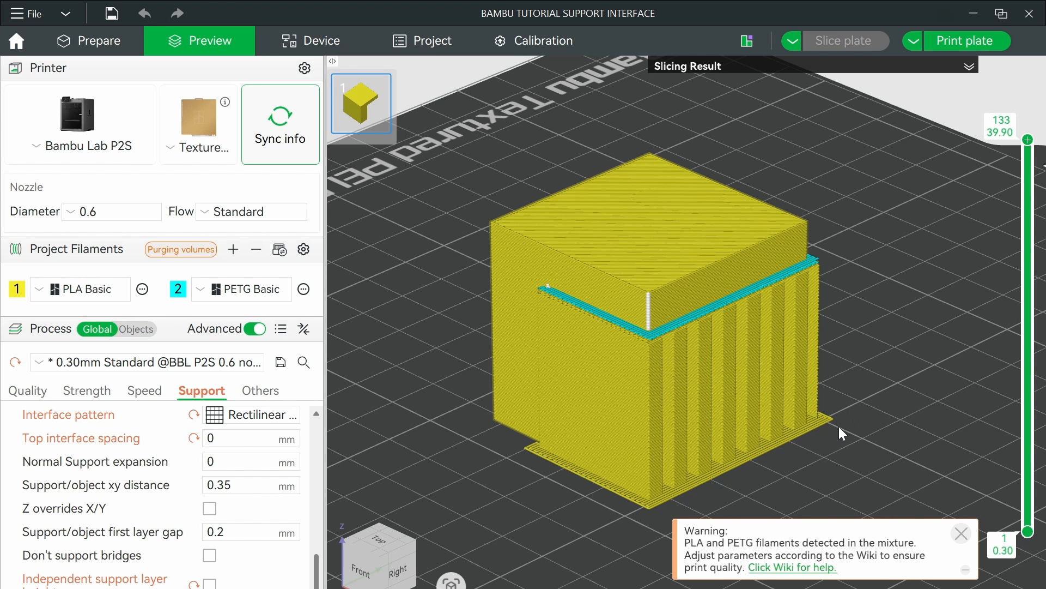
Dismiss the mixed-filament warning and examine the cyan PETG interface between the support and the overhang up close
{"action": "mouse_move", "coordinate": [845, 436]}
{"action": "left_mouse_down"}
{"action": "mouse_move", "coordinate": [863, 428]}
{"action": "mouse_move", "coordinate": [842, 434]}
{"action": "left_mouse_up"}
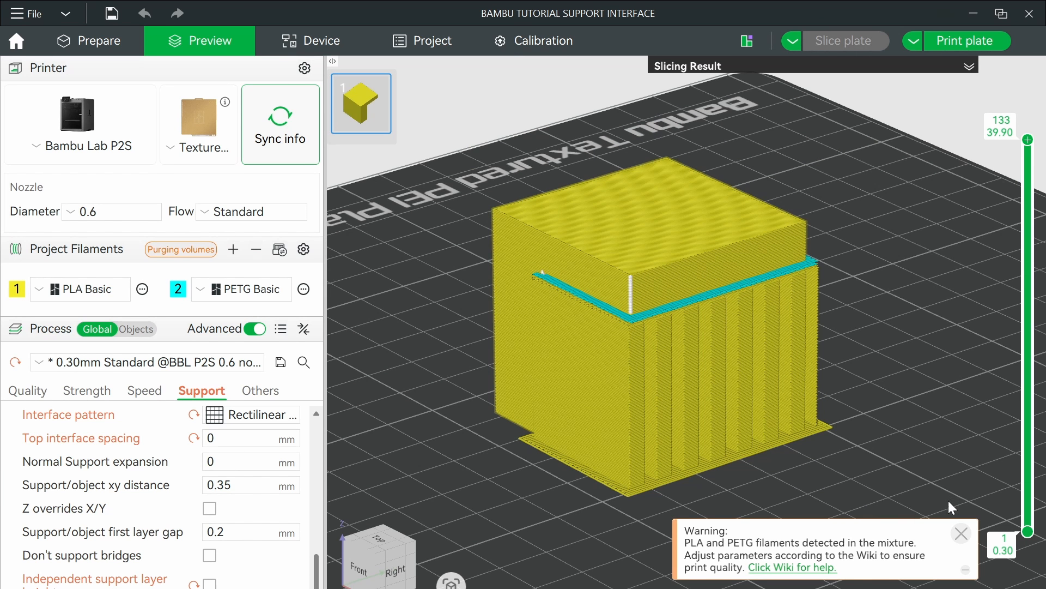
{"action": "left_click", "coordinate": [962, 534]}
{"action": "left_click_drag", "start_coordinate": [844, 481], "coordinate": [848, 481]}
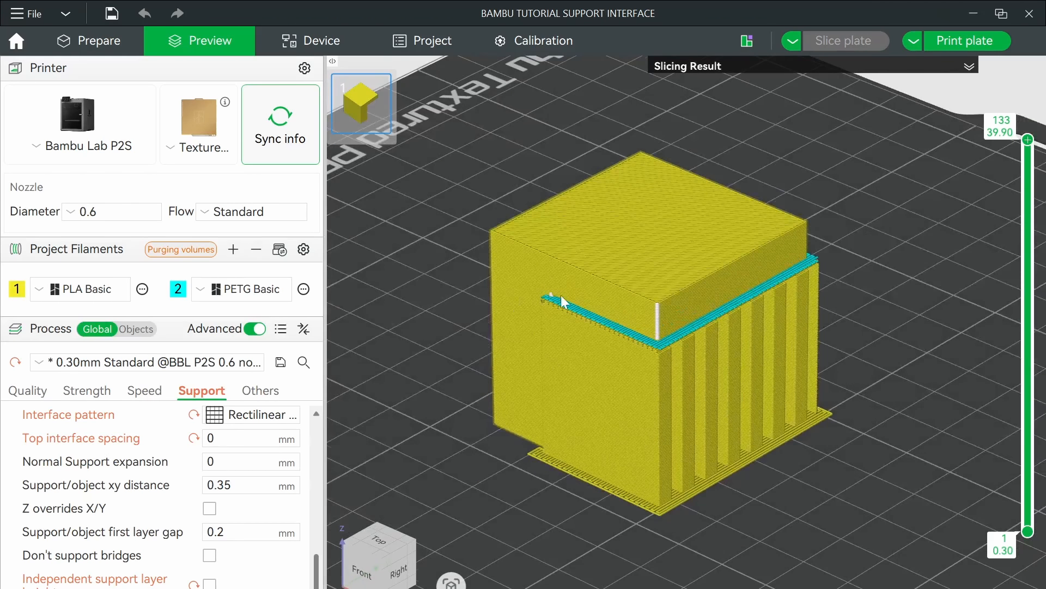
{"action": "scroll", "coordinate": [561, 296], "scroll_direction": "up", "scroll_amount": 5}
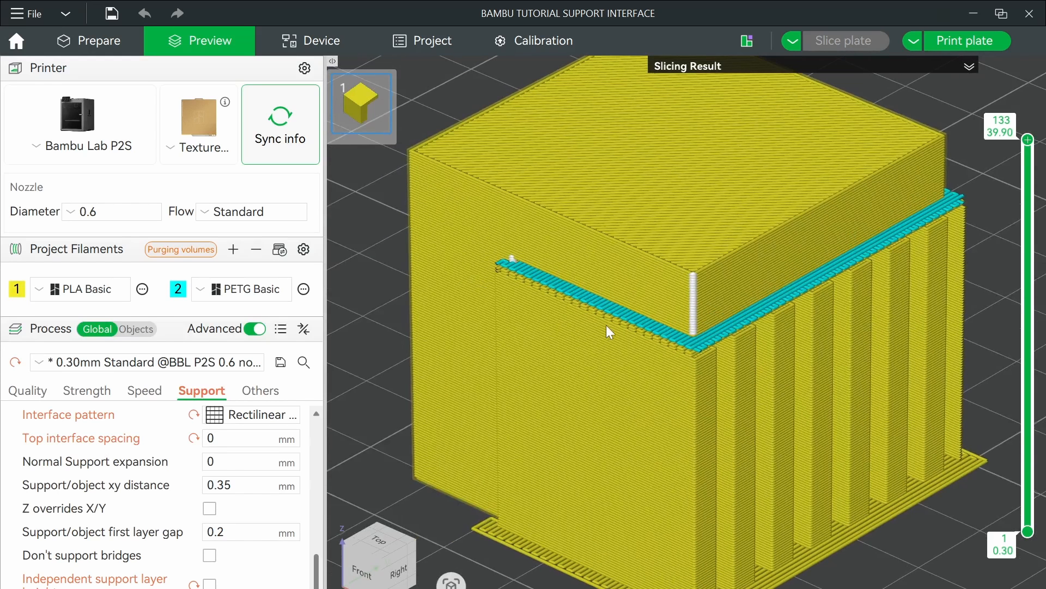
{"action": "right_click_drag", "start_coordinate": [606, 325], "coordinate": [609, 324]}
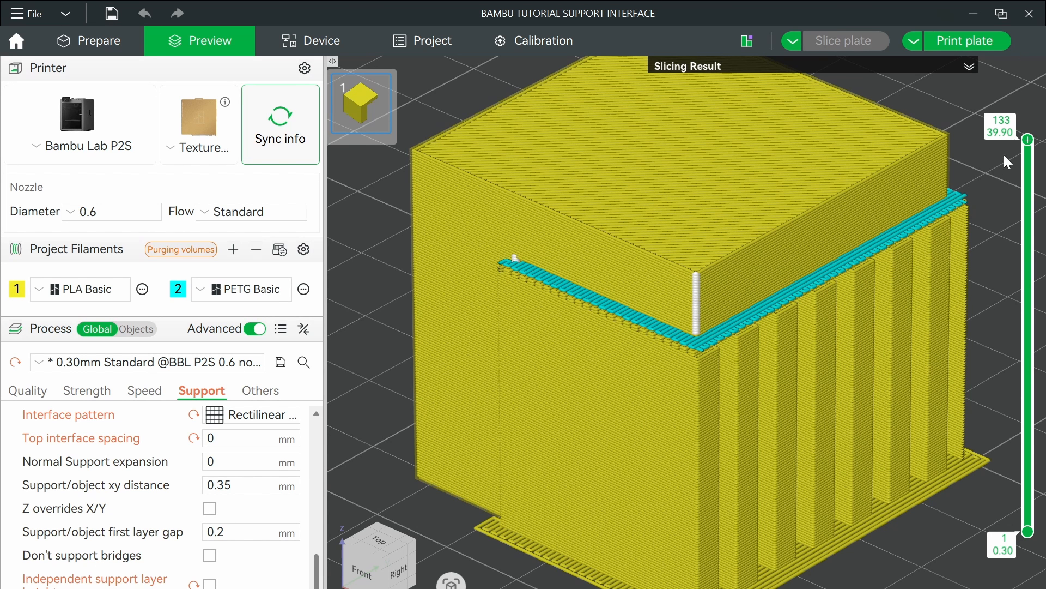
Lower the preview to layer 106 and step up to layer 109, examining the PETG interface and first overhang layer
{"action": "left_click_drag", "start_coordinate": [1029, 142], "coordinate": [1031, 225]}
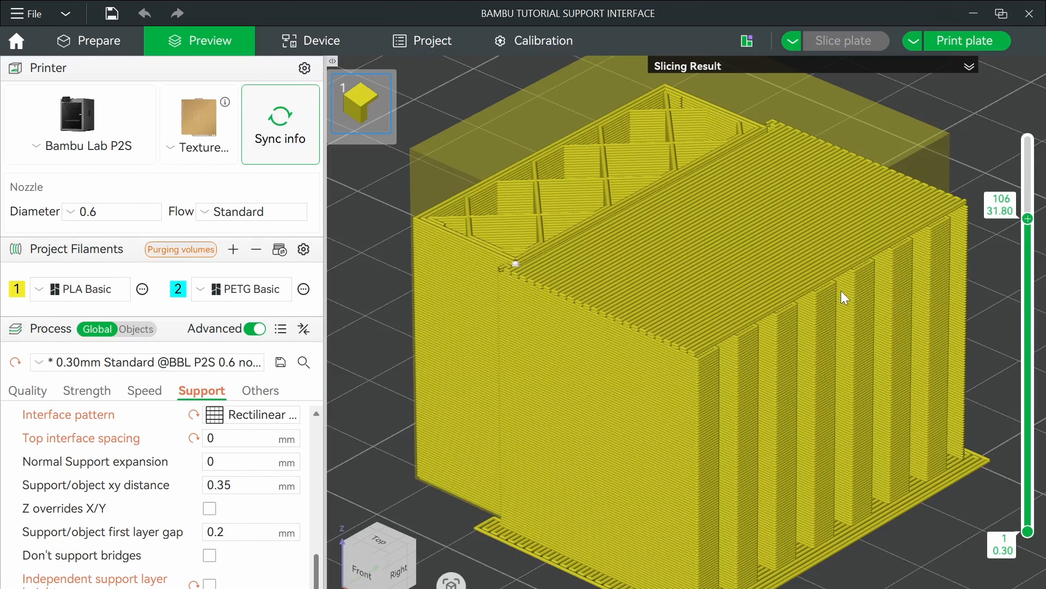
{"action": "key", "text": "Up"}
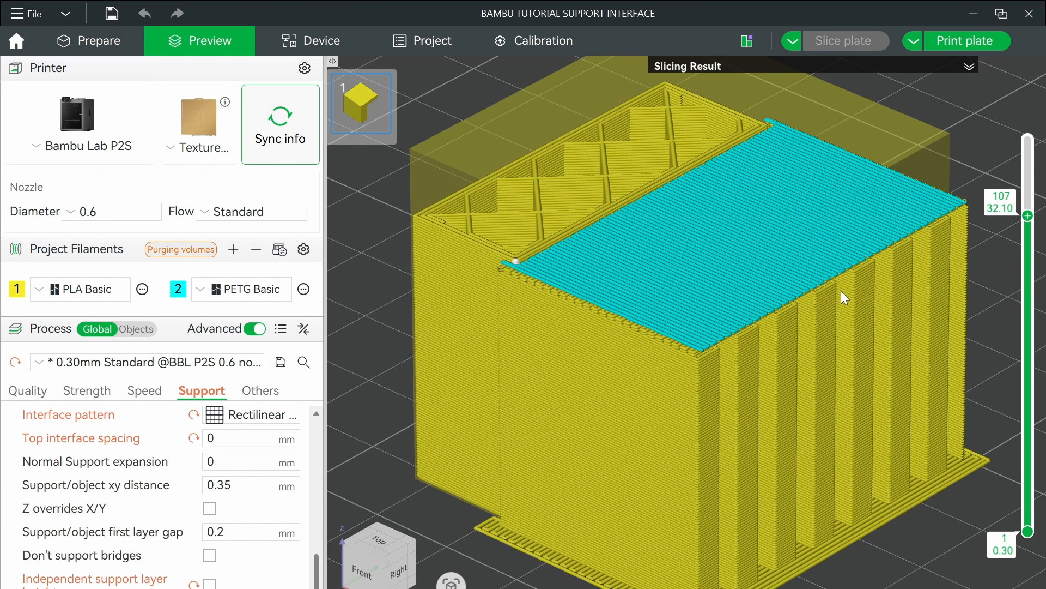
{"action": "key", "text": "Up"}
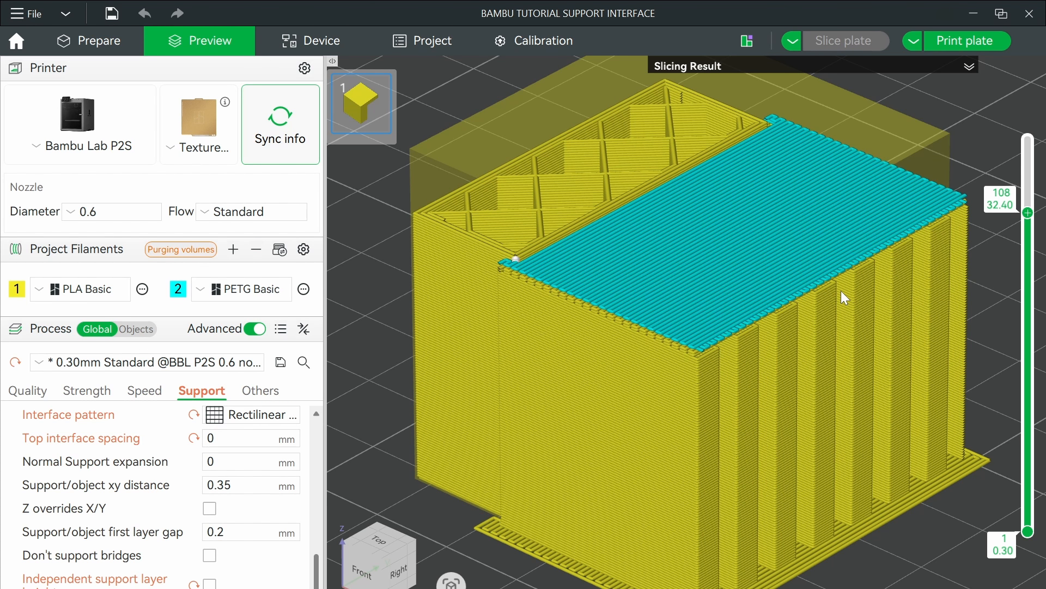
{"action": "key", "text": "Up"}
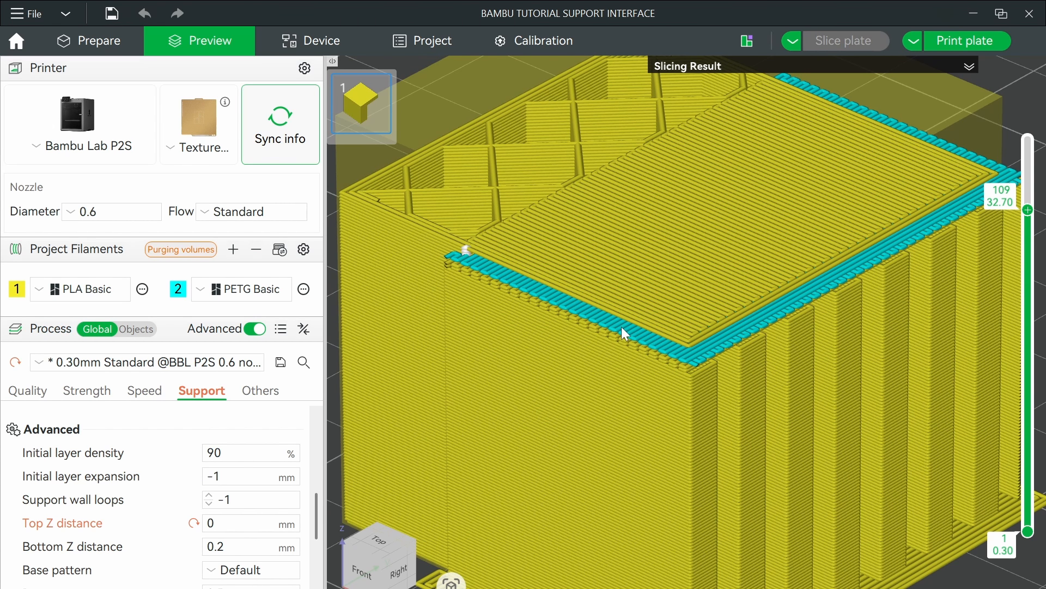
Recheck the support interface filament assignment and the advanced support settings around the top Z distance
{"action": "scroll", "coordinate": [621, 326], "scroll_direction": "down", "scroll_amount": 3}
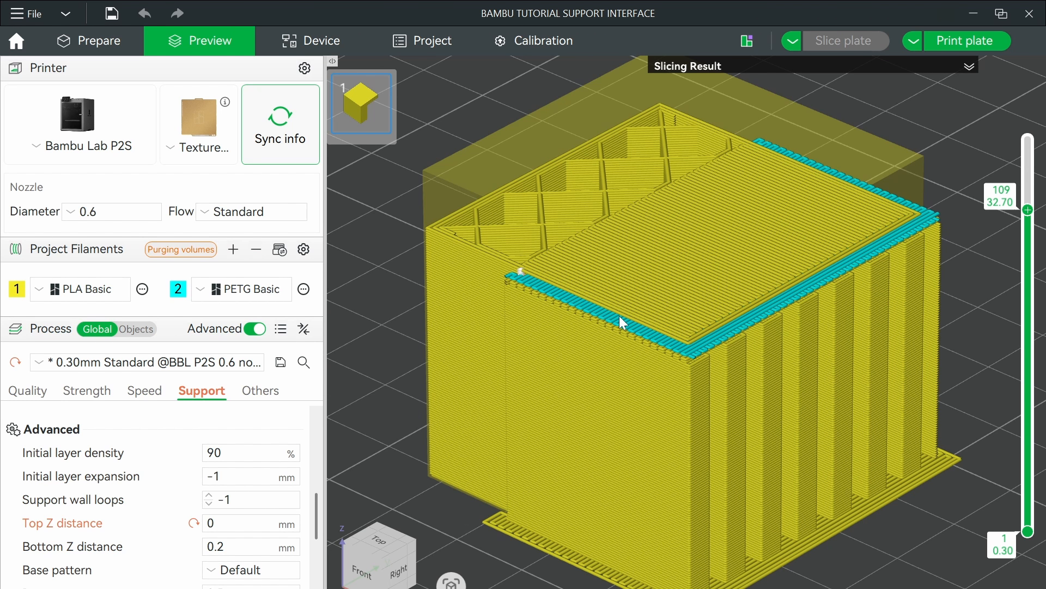
{"action": "scroll", "coordinate": [131, 467], "scroll_direction": "up", "scroll_amount": 3}
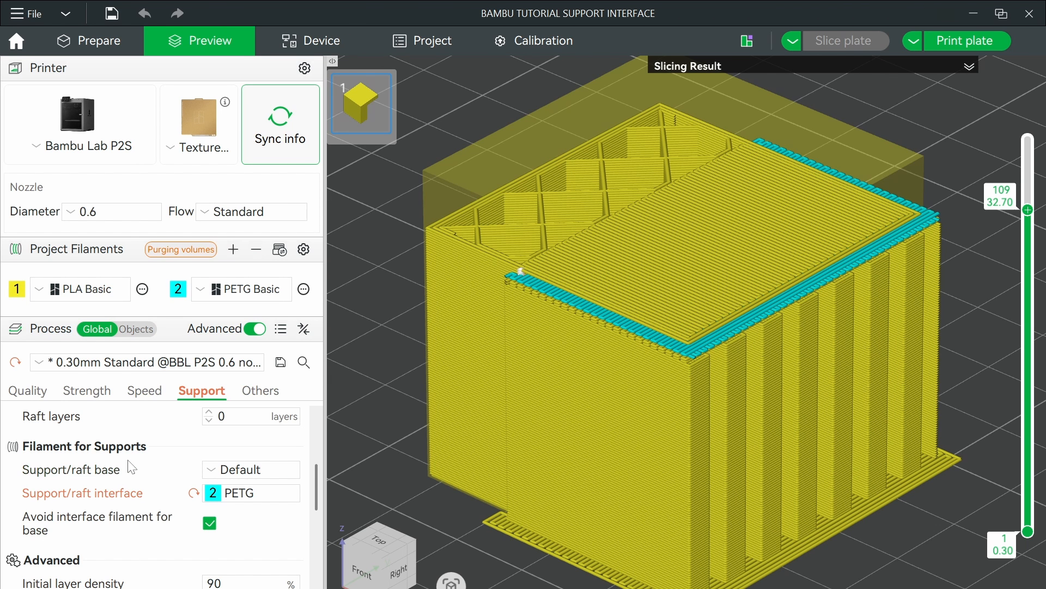
{"action": "scroll", "coordinate": [140, 479], "scroll_direction": "down", "scroll_amount": 3}
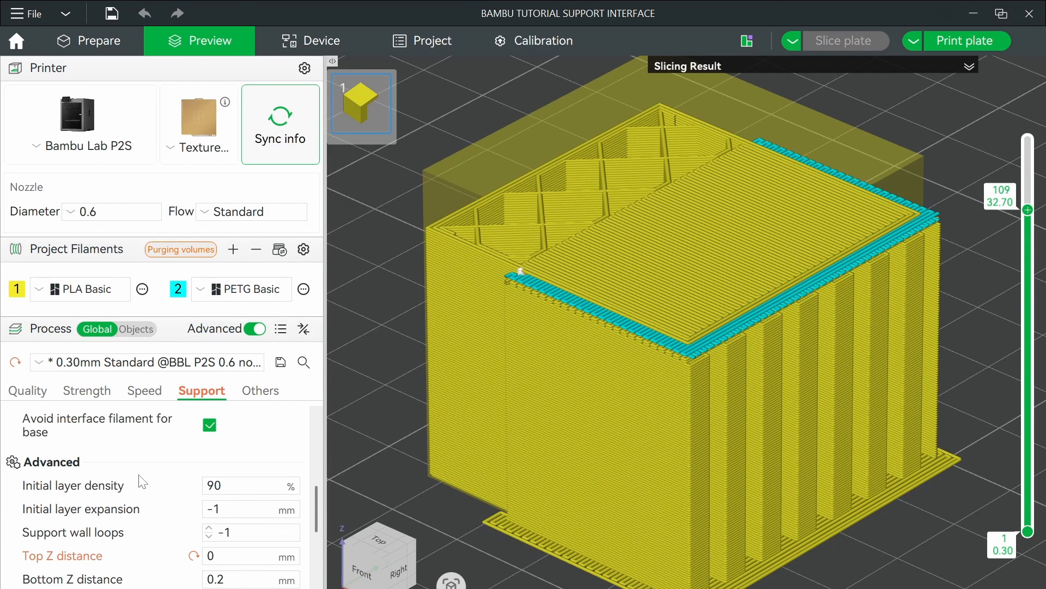
{"action": "scroll", "coordinate": [141, 482], "scroll_direction": "down", "scroll_amount": 2}
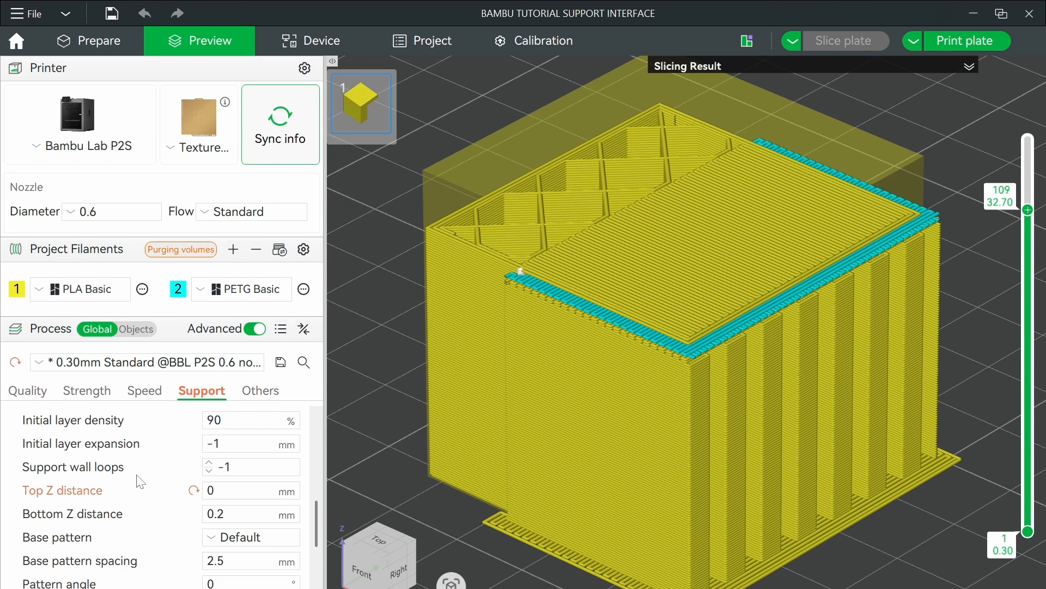
Switch to the front view and examine the PETG interface layers directly beneath the overhang at layer 109 up close
{"action": "scroll", "coordinate": [148, 465], "scroll_direction": "down", "scroll_amount": 1}
{"action": "mouse_move", "coordinate": [35, 466]}
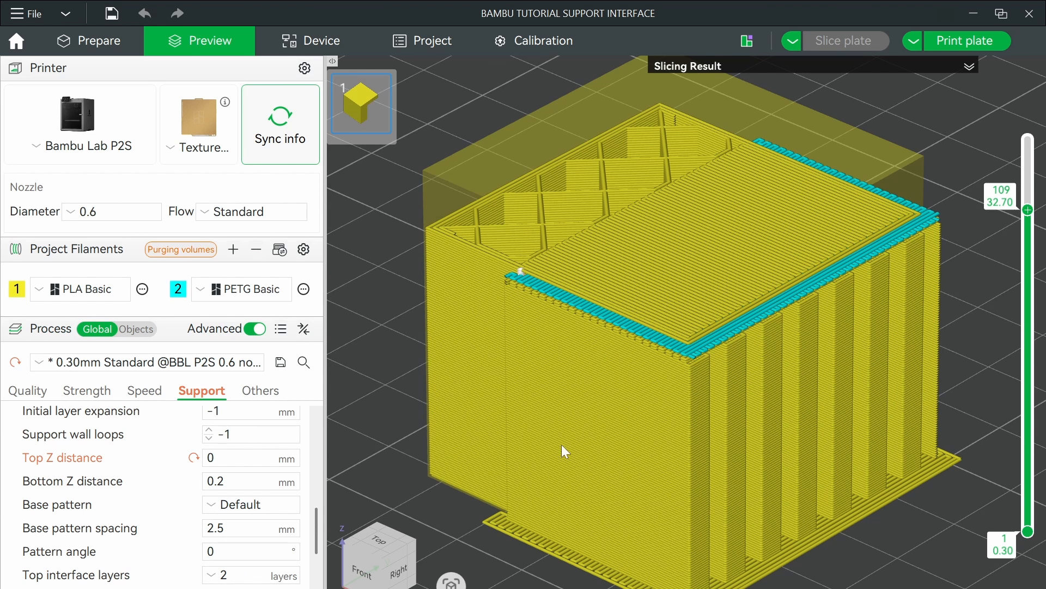
{"action": "left_click", "coordinate": [365, 582]}
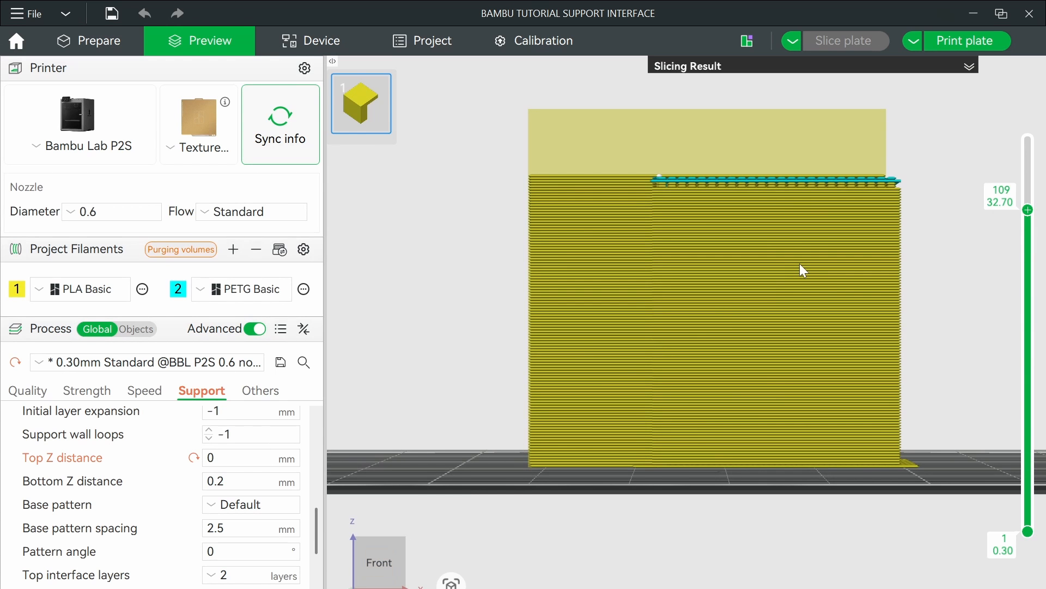
{"action": "right_click_drag", "start_coordinate": [793, 293], "coordinate": [727, 406]}
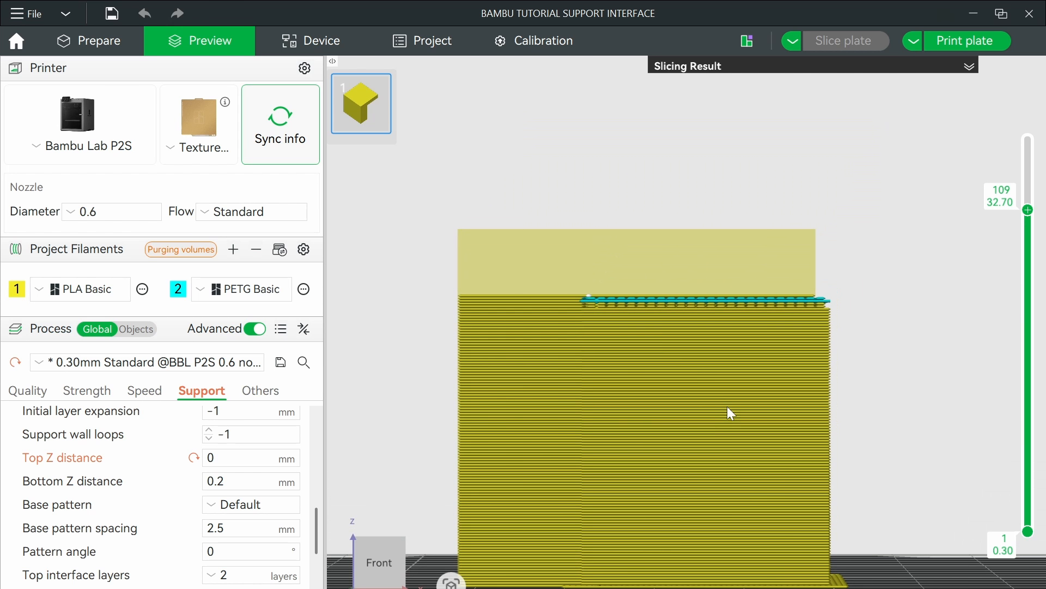
{"action": "scroll", "coordinate": [668, 263], "scroll_direction": "up", "scroll_amount": 7}
{"action": "scroll", "coordinate": [552, 294], "scroll_direction": "up", "scroll_amount": 3}
{"action": "right_click_drag", "start_coordinate": [627, 242], "coordinate": [746, 290]}
{"action": "scroll", "coordinate": [544, 286], "scroll_direction": "up", "scroll_amount": 3}
{"action": "right_click_drag", "start_coordinate": [548, 293], "coordinate": [649, 305]}
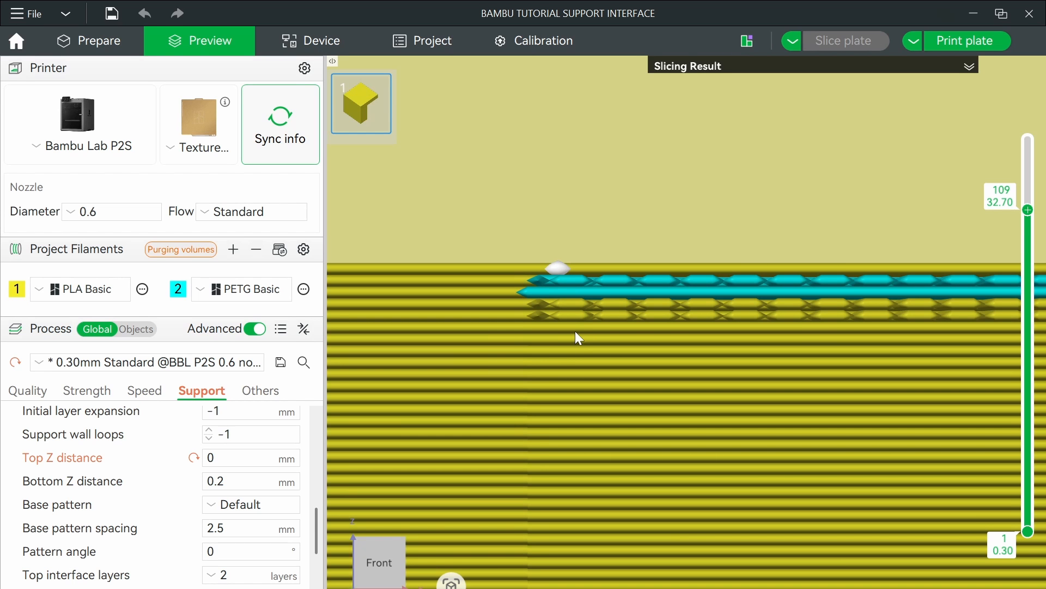
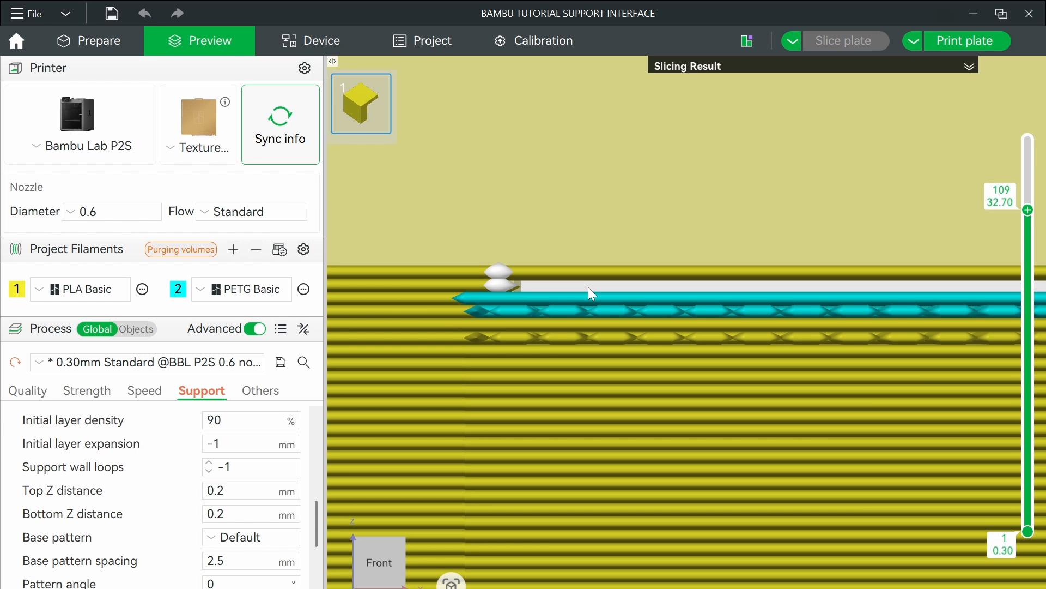
Set the support's top Z distance to 0 mm, re-slice the plate and dismiss the mixed-filament warning
{"action": "left_click_drag", "start_coordinate": [233, 492], "coordinate": [167, 497]}
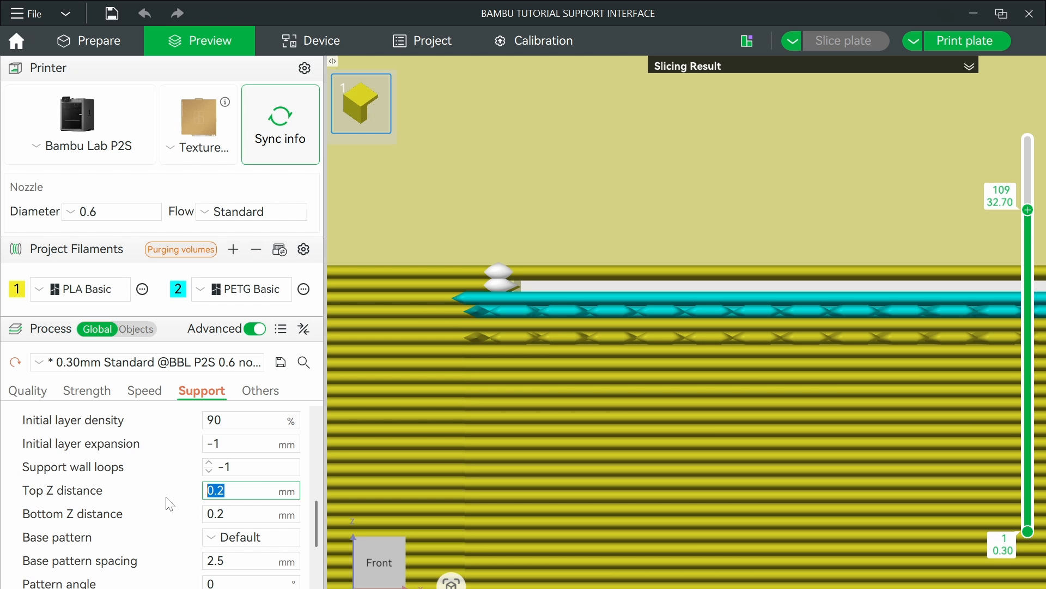
{"action": "type", "text": "0"}
{"action": "key", "text": "Return"}
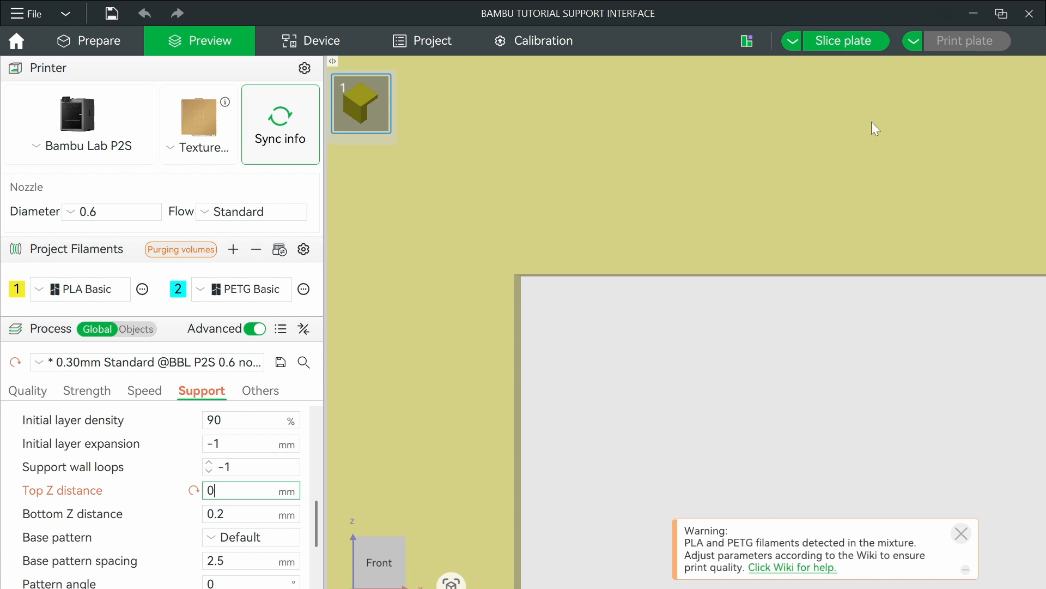
{"action": "left_click", "coordinate": [857, 43]}
{"action": "scroll", "coordinate": [689, 317], "scroll_direction": "up", "scroll_amount": 3}
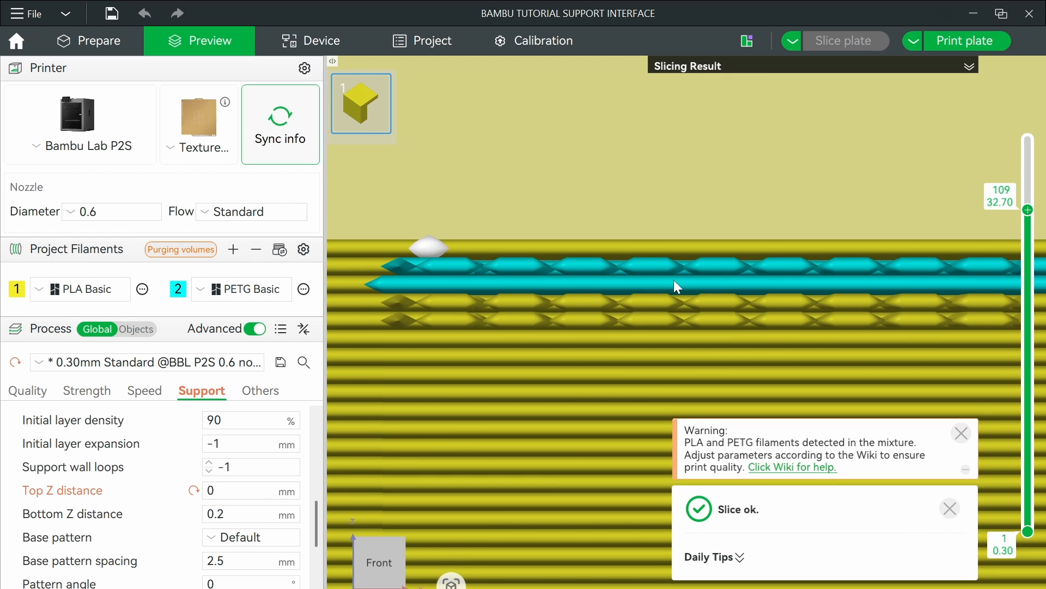
{"action": "scroll", "coordinate": [673, 276], "scroll_direction": "down", "scroll_amount": 5}
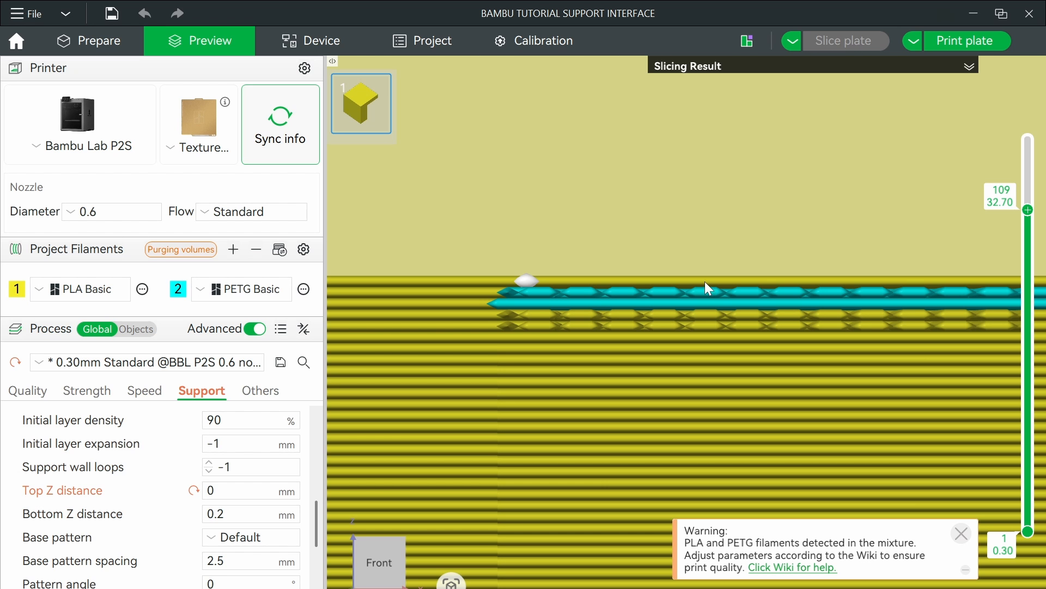
{"action": "left_click", "coordinate": [961, 533]}
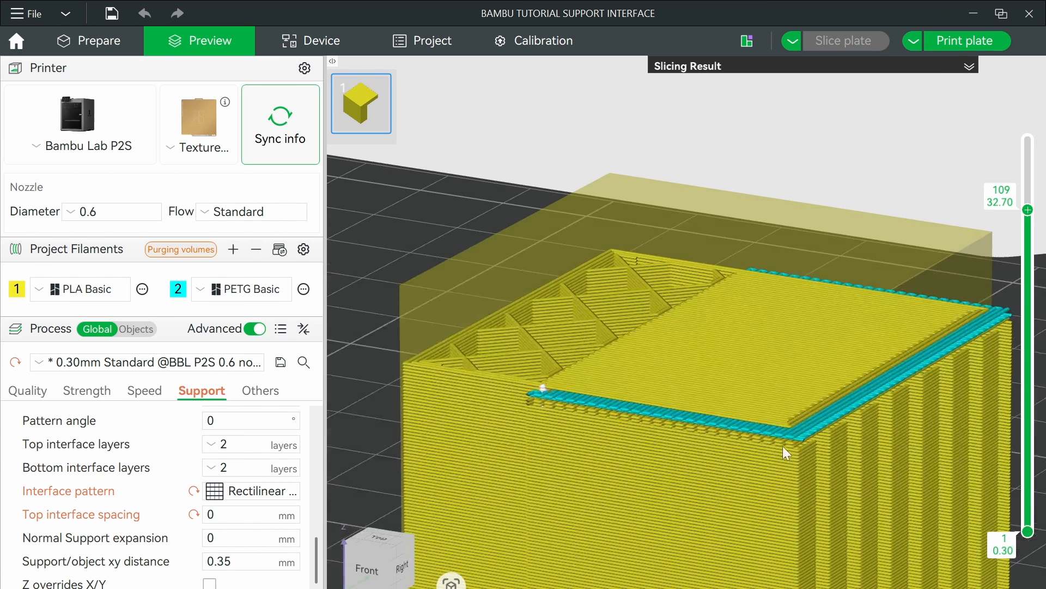
Lower the preview to layer 108 and examine the line spacing of the PETG top interface up close
{"action": "right_click_drag", "start_coordinate": [779, 441], "coordinate": [748, 338]}
{"action": "left_click_drag", "start_coordinate": [710, 390], "coordinate": [701, 397]}
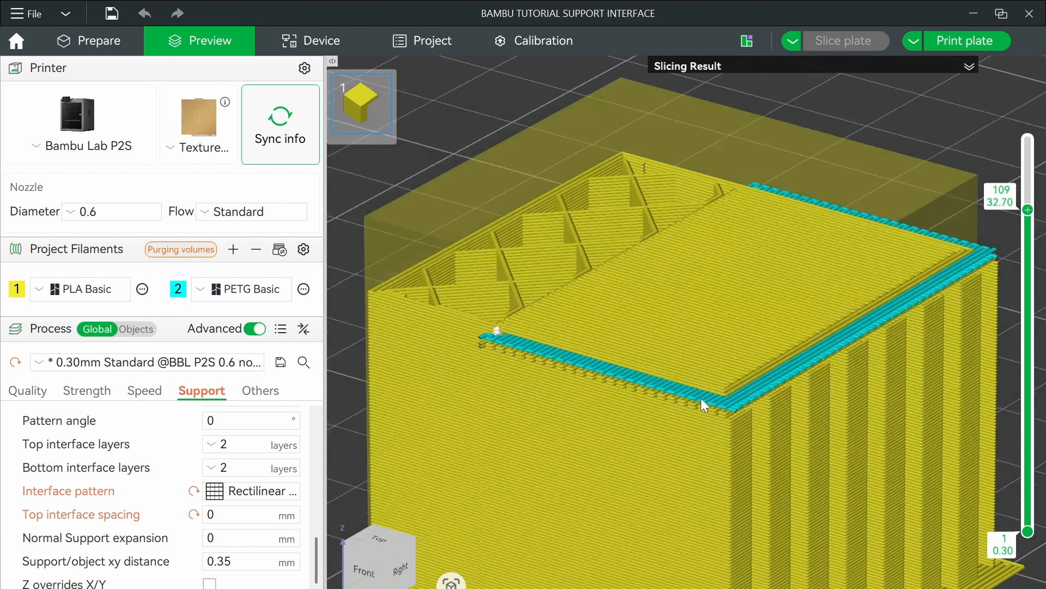
{"action": "scroll", "coordinate": [636, 395], "scroll_direction": "up", "scroll_amount": 2}
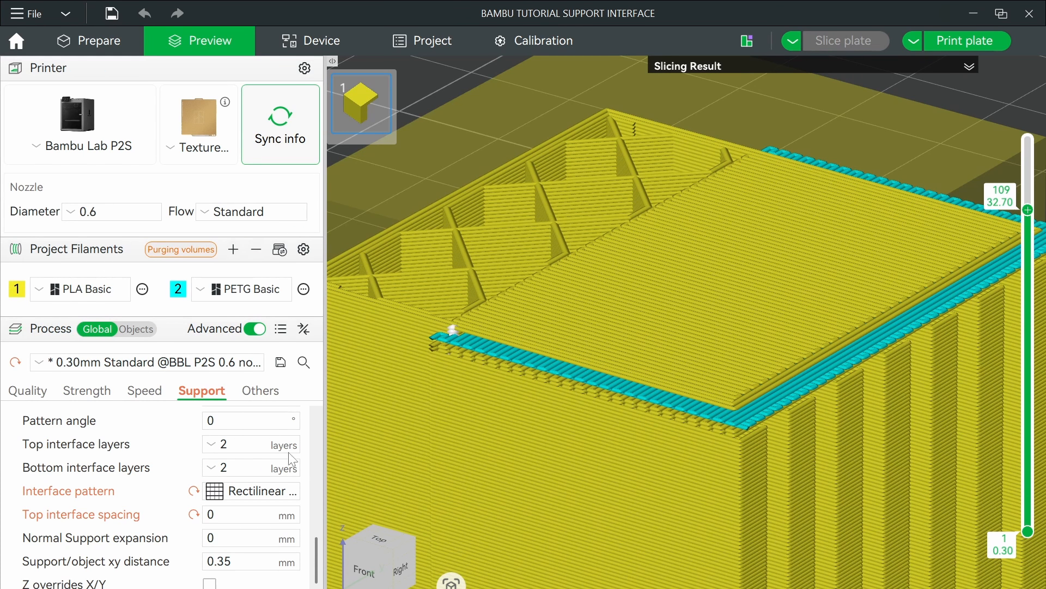
{"action": "mouse_move", "coordinate": [75, 519]}
{"action": "key", "text": "Down"}
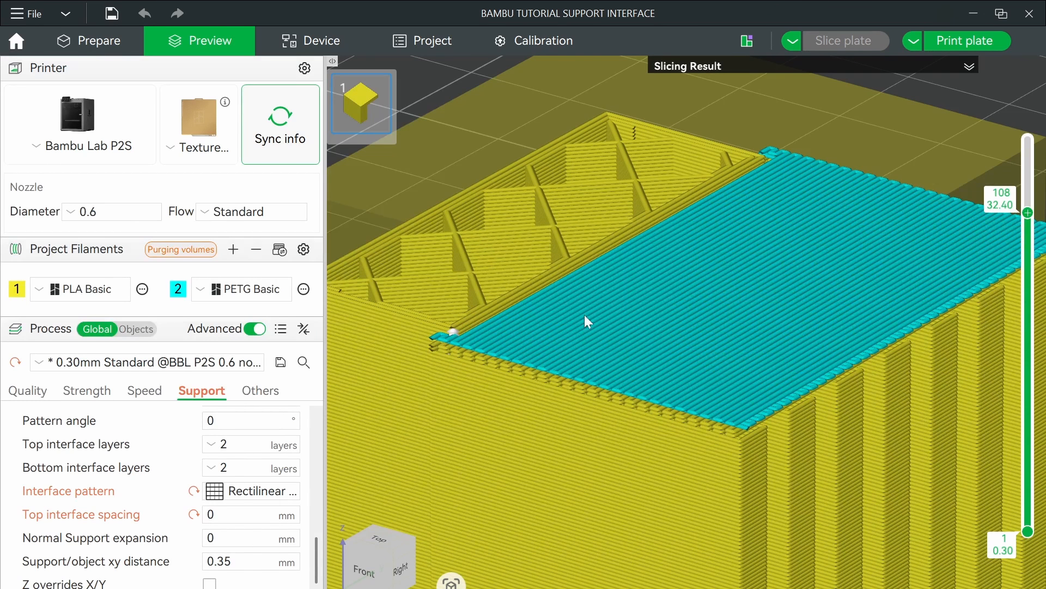
{"action": "scroll", "coordinate": [681, 383], "scroll_direction": "up", "scroll_amount": 5}
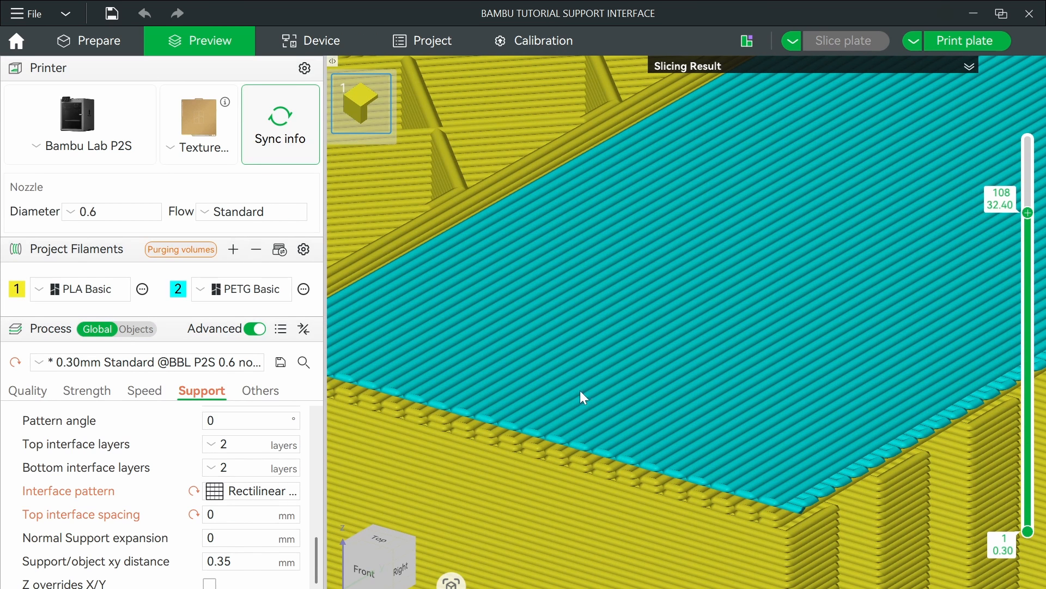
Reset the top interface spacing to its default 0.5 mm and re-slice the plate
{"action": "left_click", "coordinate": [194, 515]}
{"action": "scroll", "coordinate": [208, 545], "scroll_direction": "down", "scroll_amount": 3}
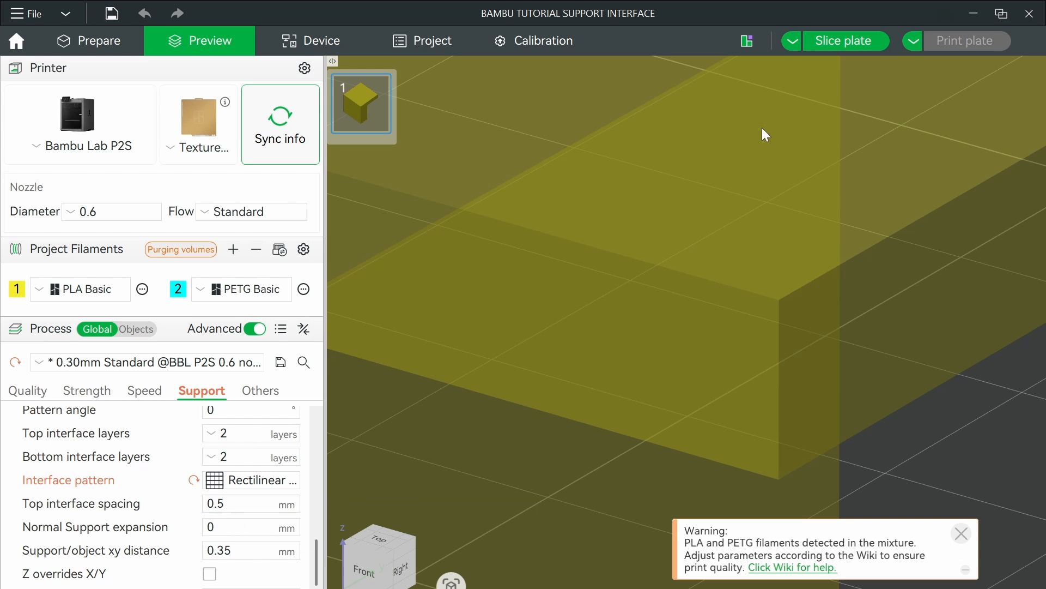
{"action": "left_click", "coordinate": [837, 41]}
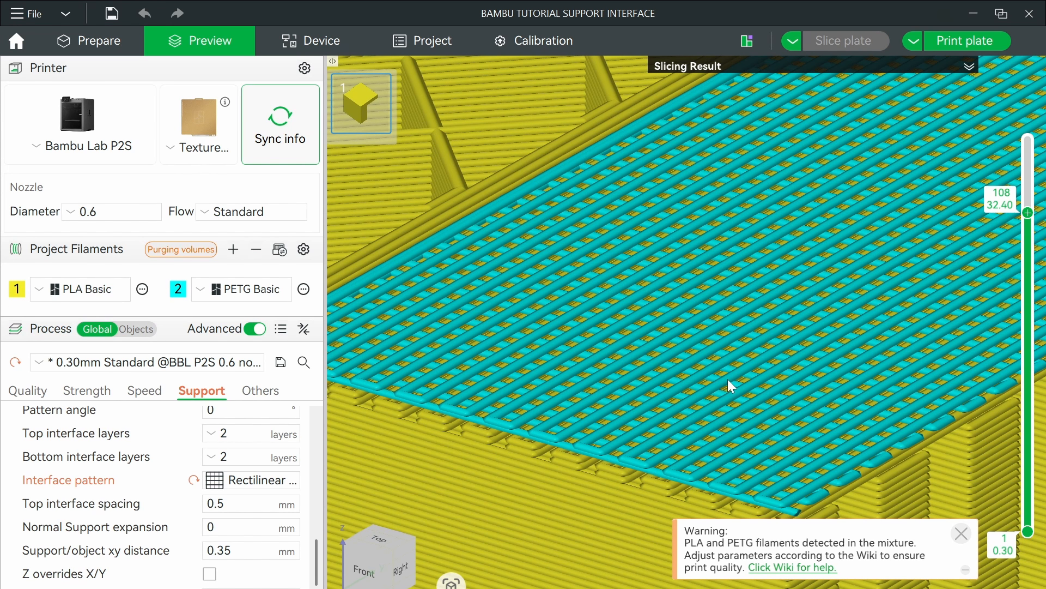
Set the top interface spacing to 0 mm and re-slice the plate
{"action": "left_click", "coordinate": [275, 503]}
{"action": "left_click_drag", "start_coordinate": [275, 503], "coordinate": [203, 513]}
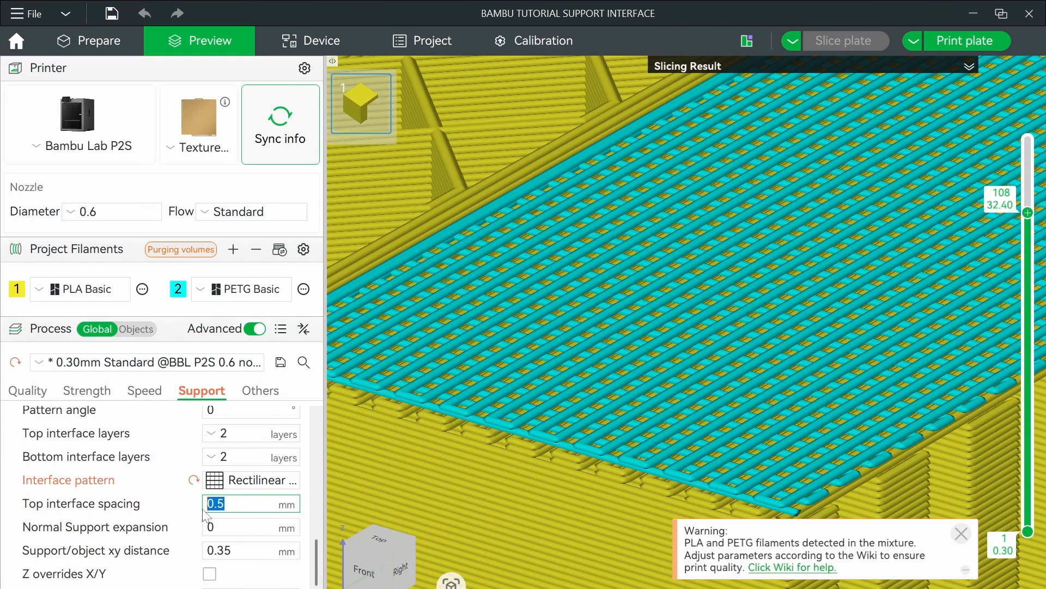
{"action": "type", "text": "0"}
{"action": "key", "text": "Return"}
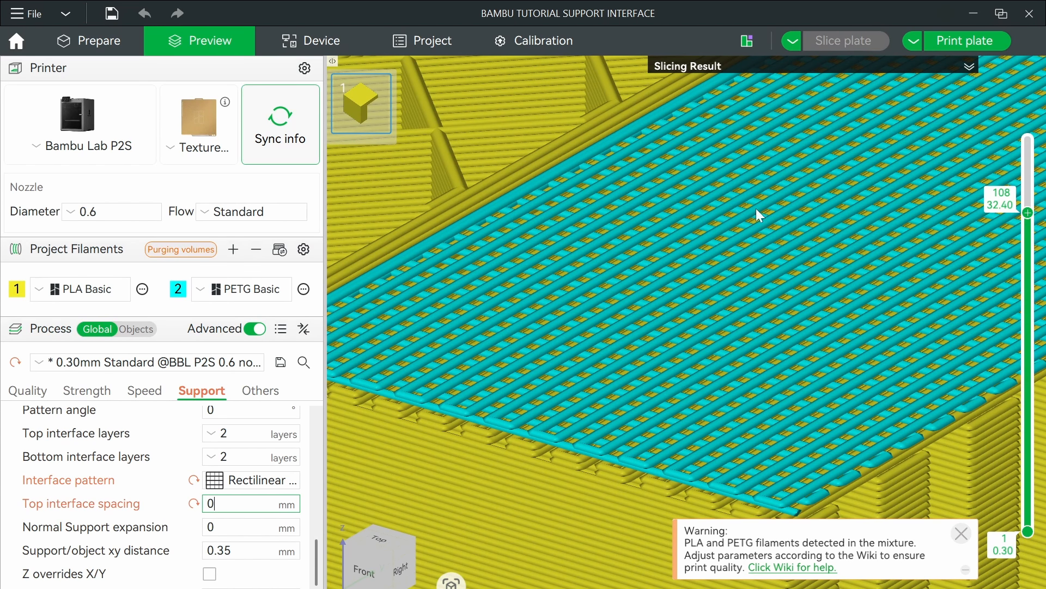
{"action": "left_click", "coordinate": [835, 40]}
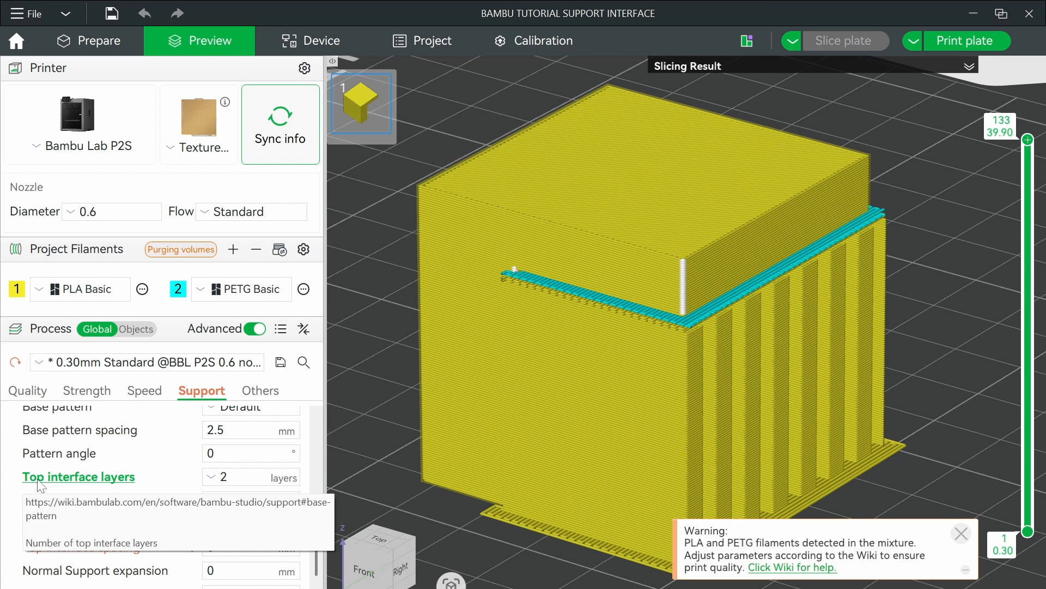
Set the top interface layers to 3, re-slice the plate and check the print time at the uppermost layer
{"action": "double_click", "coordinate": [234, 481]}
{"action": "type", "text": "3"}
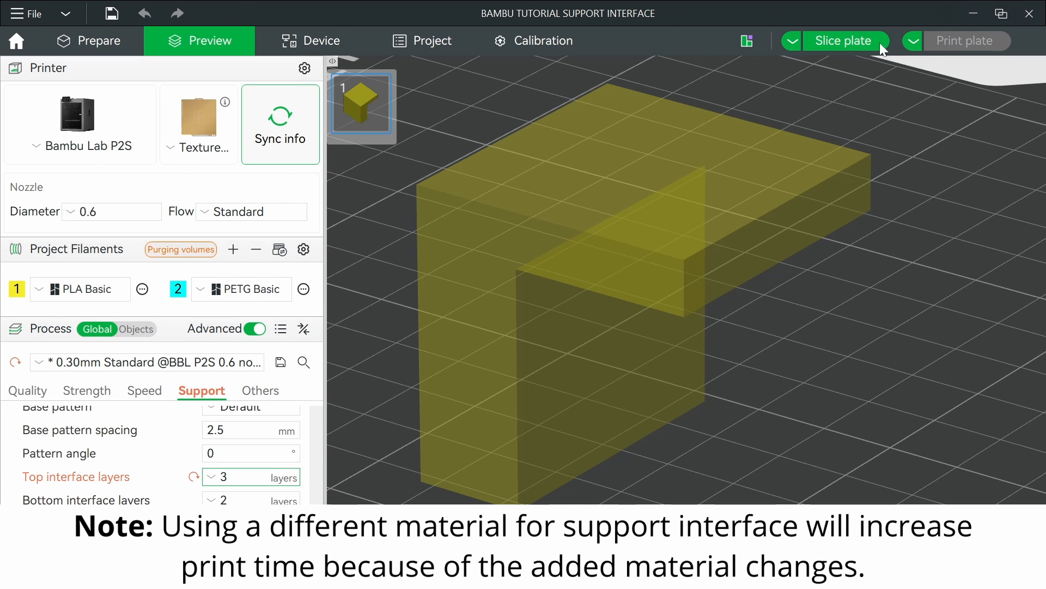
{"action": "left_click", "coordinate": [875, 44]}
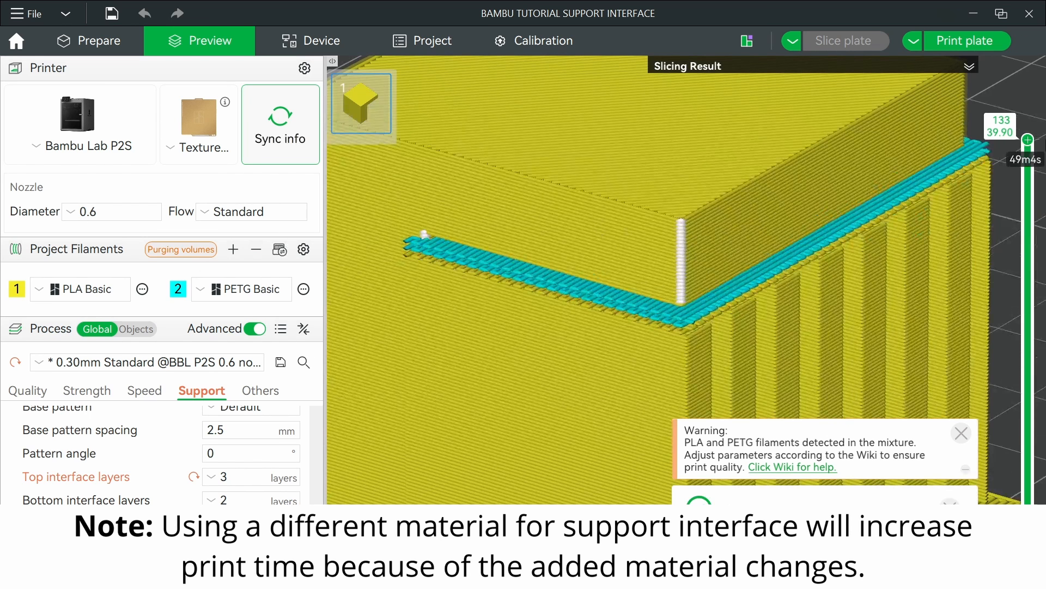
{"action": "mouse_move", "coordinate": [1028, 140]}
{"action": "left_mouse_down"}
{"action": "mouse_move", "coordinate": [1034, 238]}
{"action": "mouse_move", "coordinate": [1034, 134]}
{"action": "left_mouse_up"}
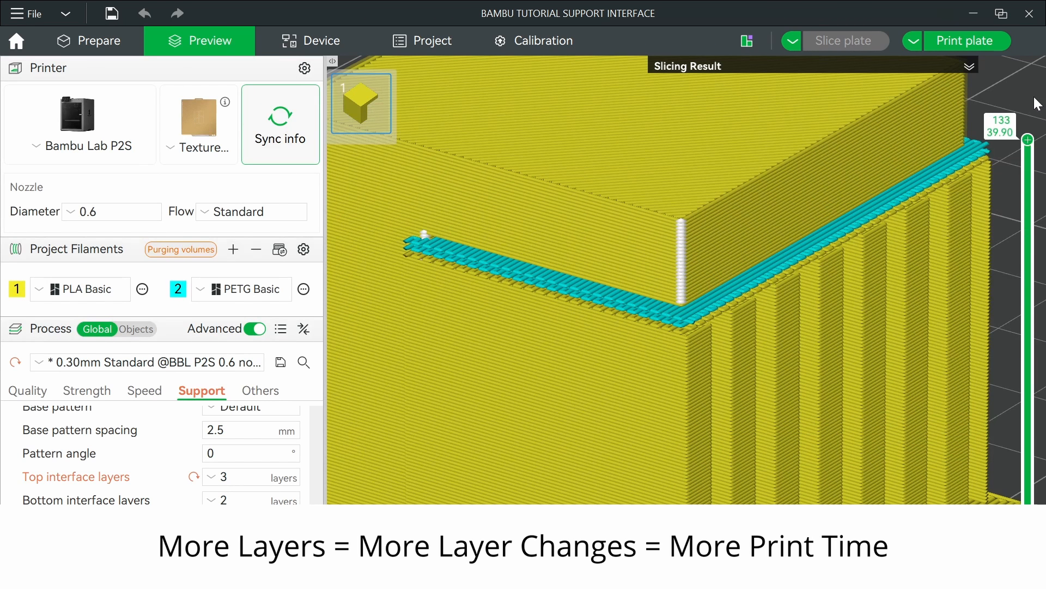
Reset the top interface layers to the default 2 and re-slice the plate
{"action": "left_click", "coordinate": [194, 476]}
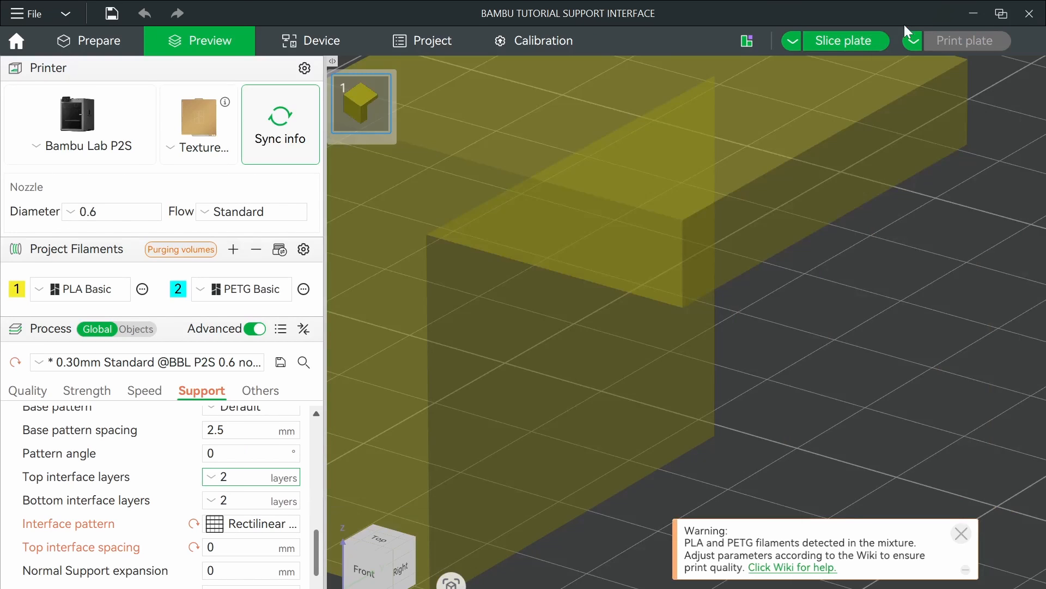
{"action": "left_click", "coordinate": [857, 41]}
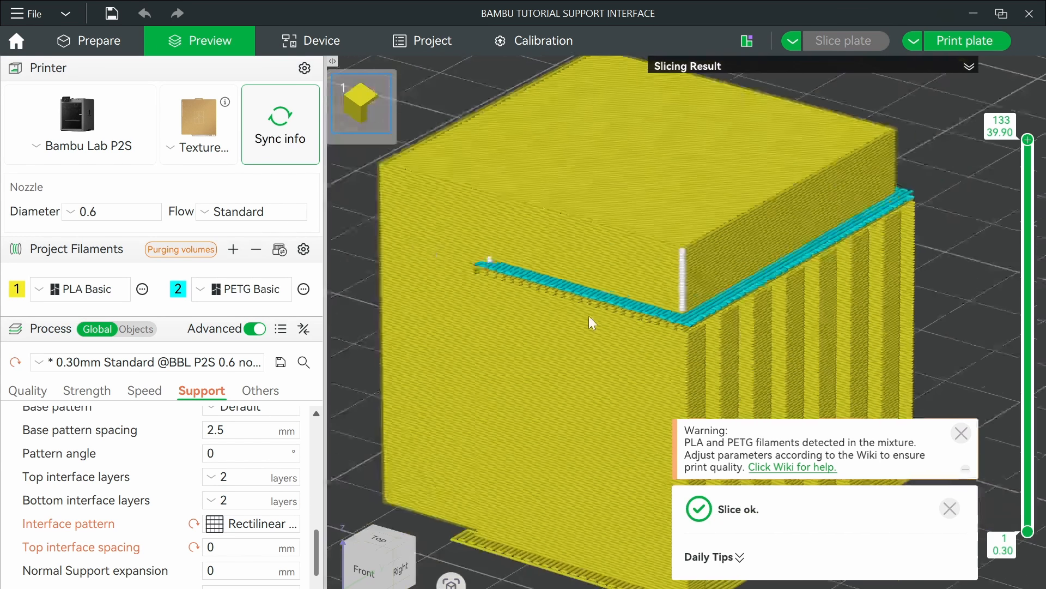
{"action": "scroll", "coordinate": [588, 316], "scroll_direction": "down", "scroll_amount": 3}
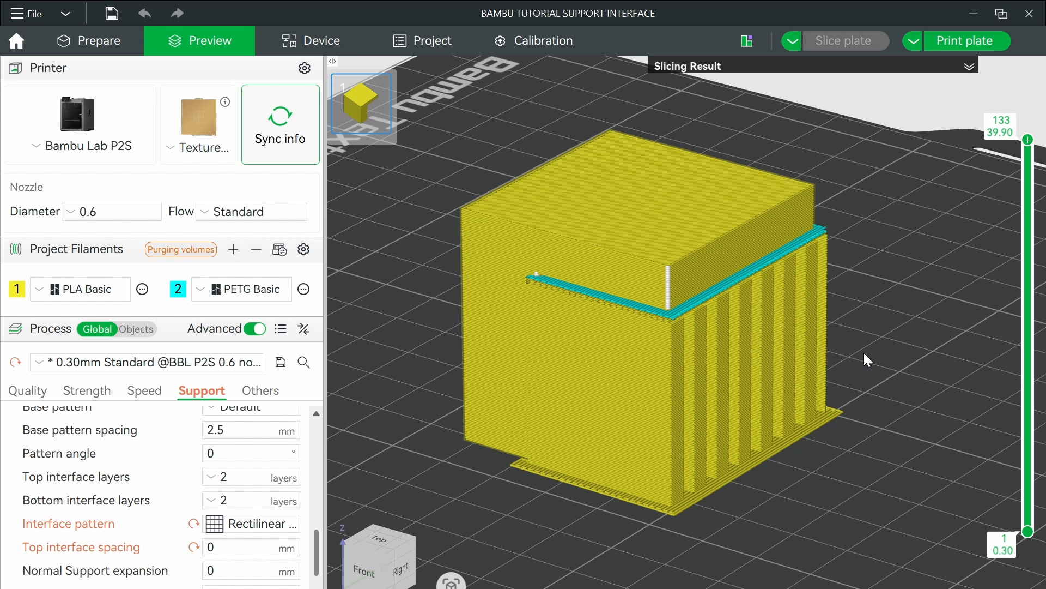
{"action": "mouse_move", "coordinate": [864, 354]}
{"action": "left_mouse_down"}
{"action": "mouse_move", "coordinate": [855, 351]}
{"action": "mouse_move", "coordinate": [862, 362]}
{"action": "left_mouse_up"}
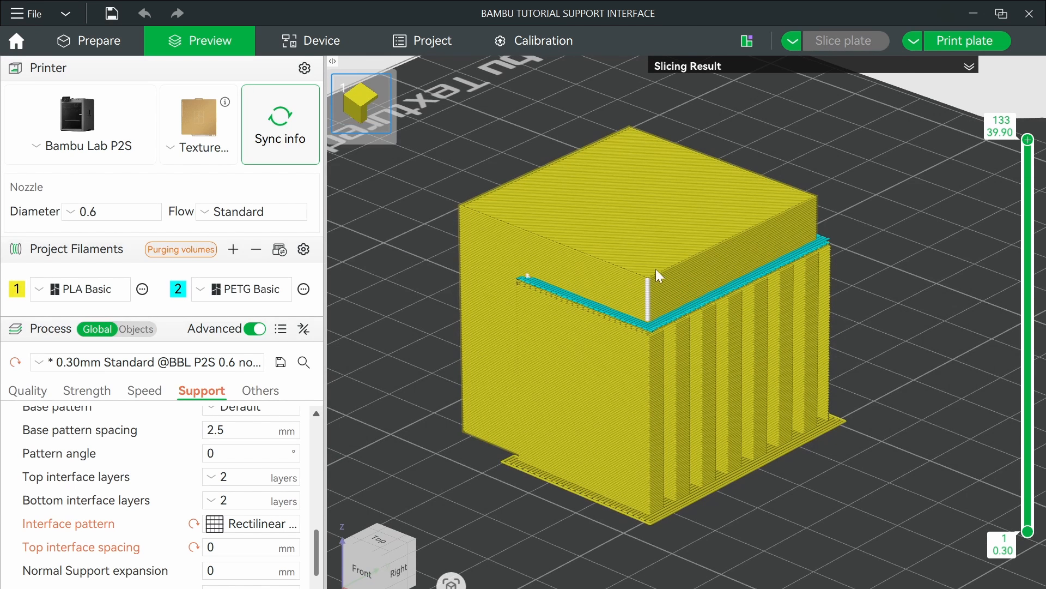